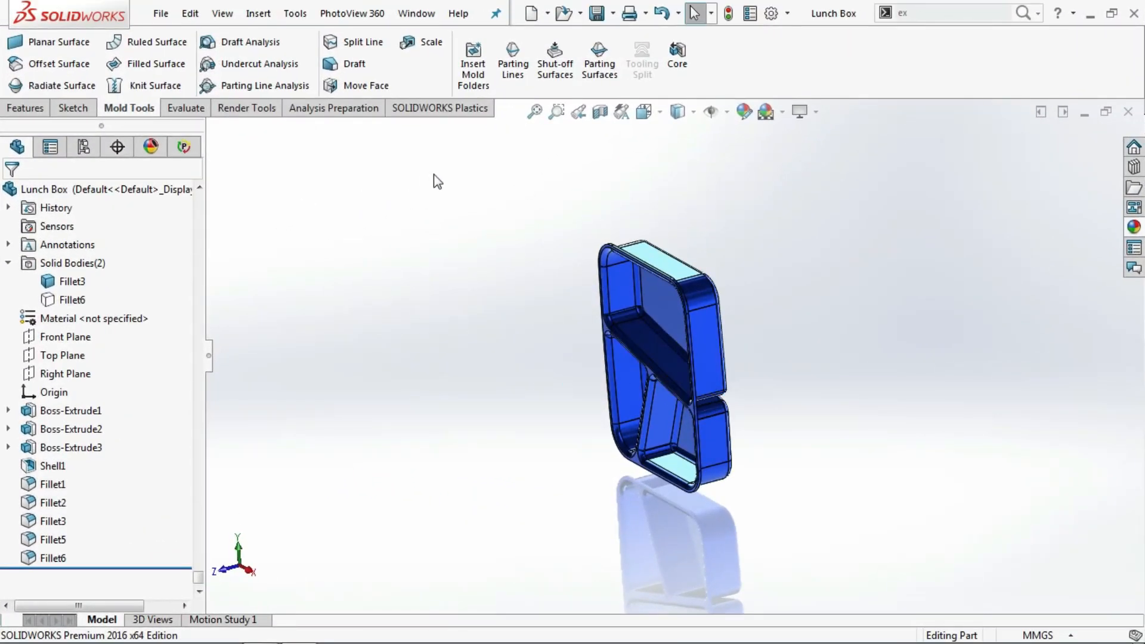
- Scale the compartment tray body about its centroid with a uniform factor of 1
{"action": "left_click", "coordinate": [430, 43]}
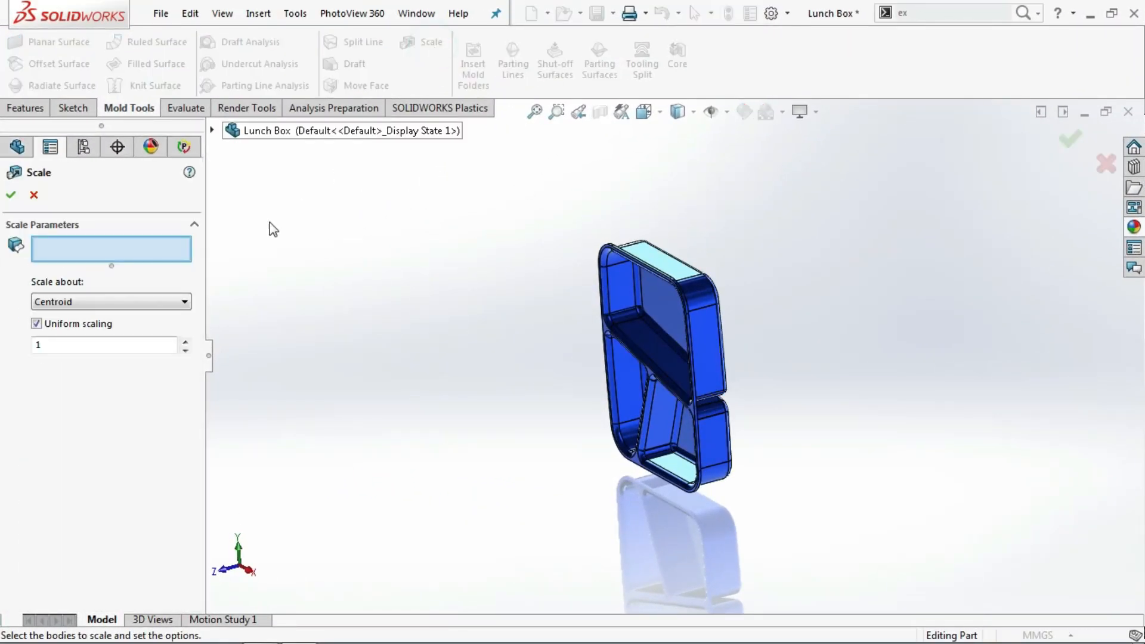
{"action": "left_click", "coordinate": [649, 308]}
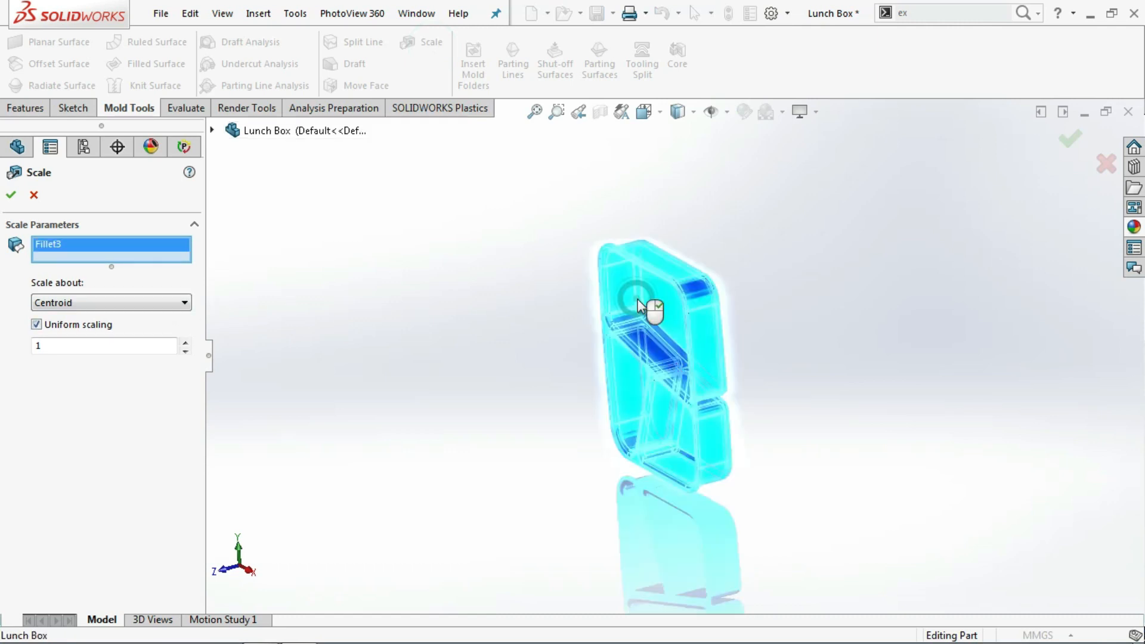
{"action": "scroll", "coordinate": [646, 316], "scroll_direction": "down", "scroll_amount": 3}
{"action": "middle_click_drag", "start_coordinate": [646, 327], "coordinate": [617, 311]}
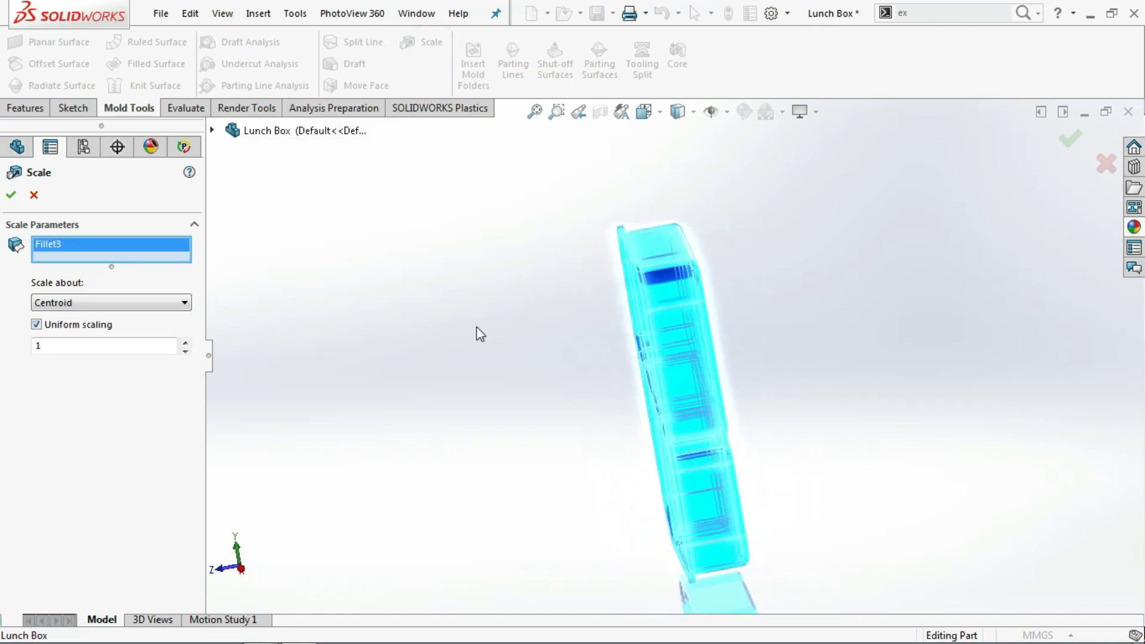
{"action": "left_click", "coordinate": [11, 195]}
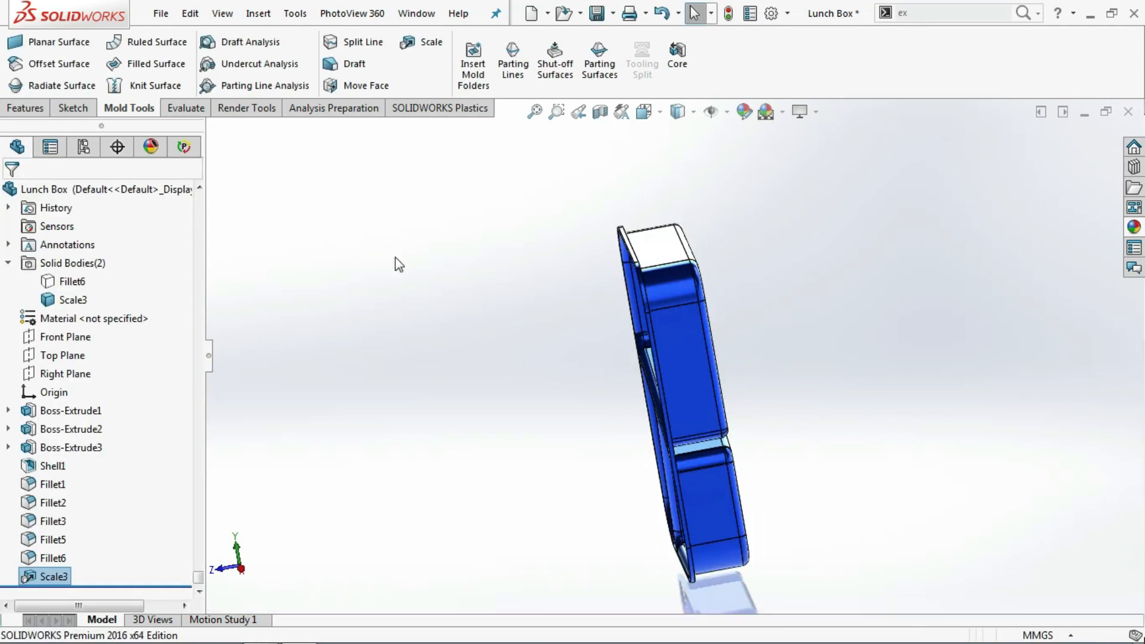
- Start a parting line with the tray's flat rim face as pull direction and run the draft analysis at 1 degree
{"action": "middle_click_drag", "start_coordinate": [494, 338], "coordinate": [534, 265]}
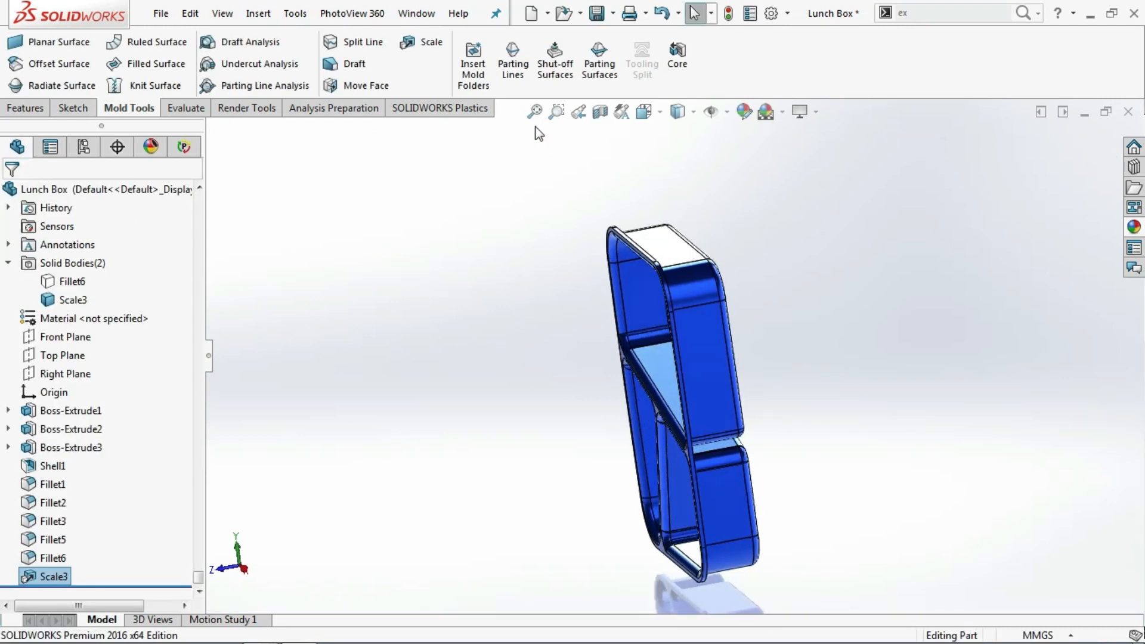
{"action": "left_click", "coordinate": [511, 69]}
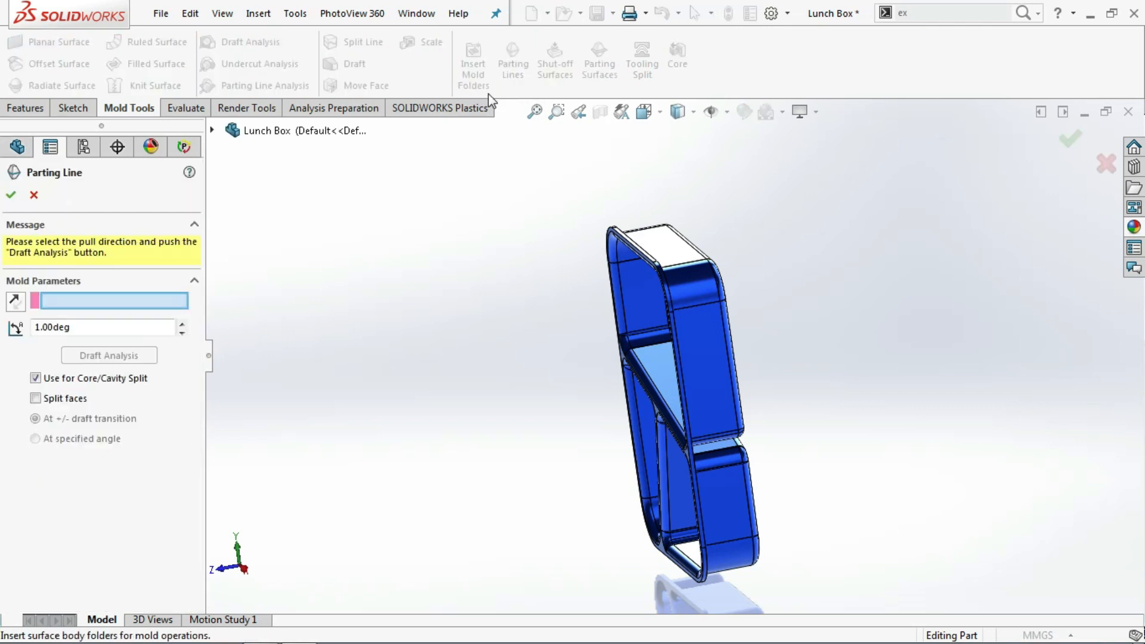
{"action": "middle_click_drag", "start_coordinate": [457, 358], "coordinate": [481, 365]}
{"action": "left_click", "coordinate": [660, 319]}
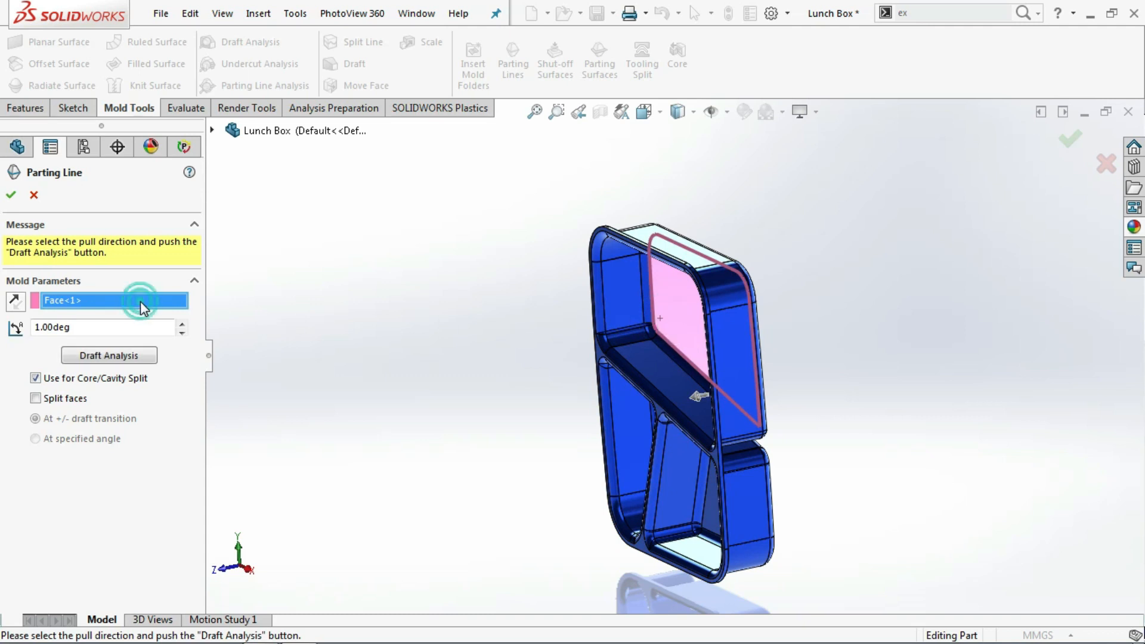
{"action": "key", "text": "Delete"}
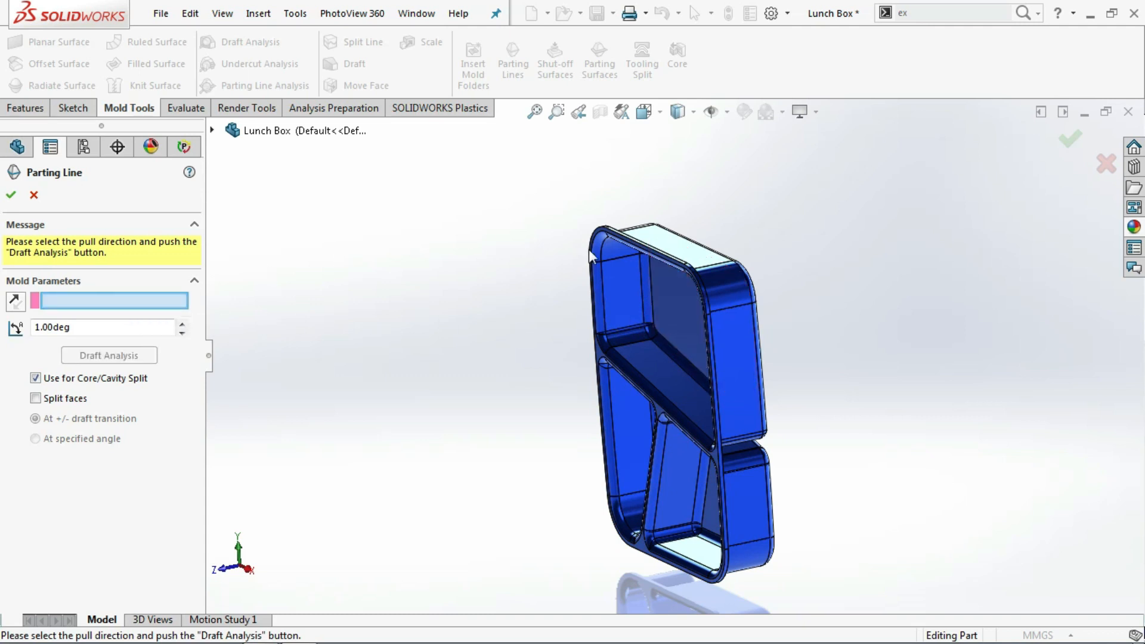
{"action": "scroll", "coordinate": [656, 279], "scroll_direction": "down", "scroll_amount": 3}
{"action": "scroll", "coordinate": [655, 279], "scroll_direction": "down", "scroll_amount": 5}
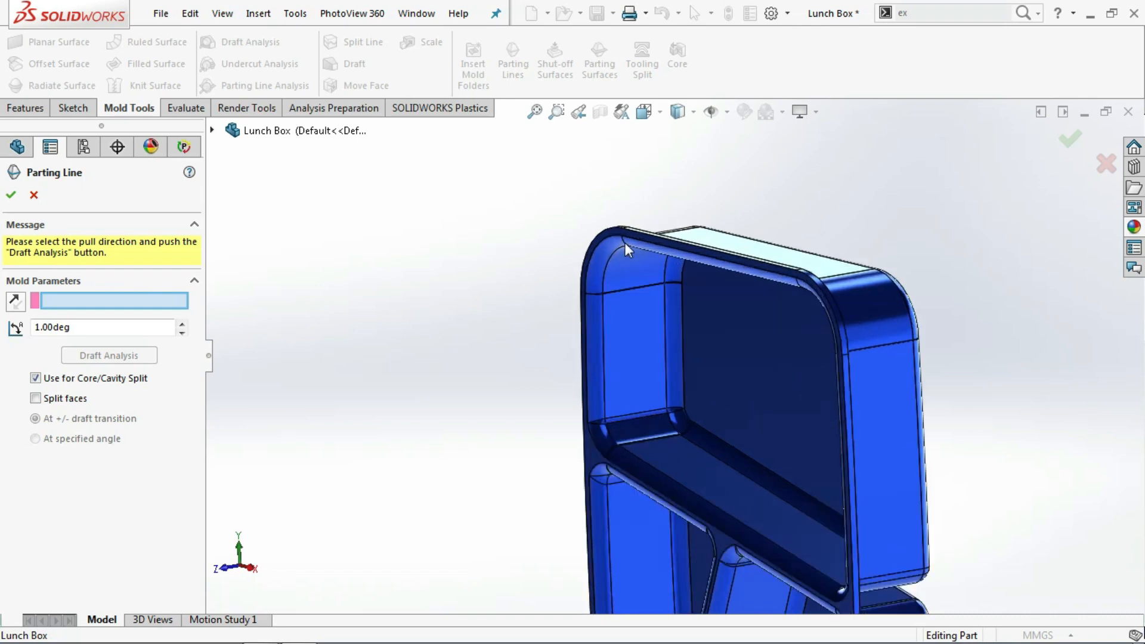
{"action": "left_click", "coordinate": [609, 248]}
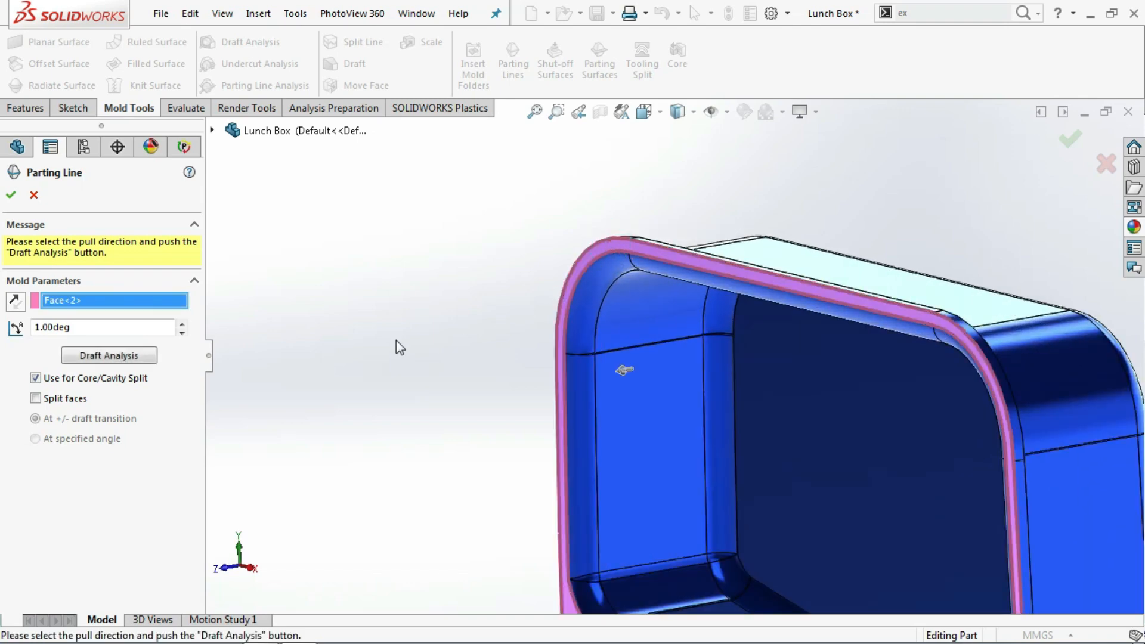
{"action": "left_click", "coordinate": [117, 352]}
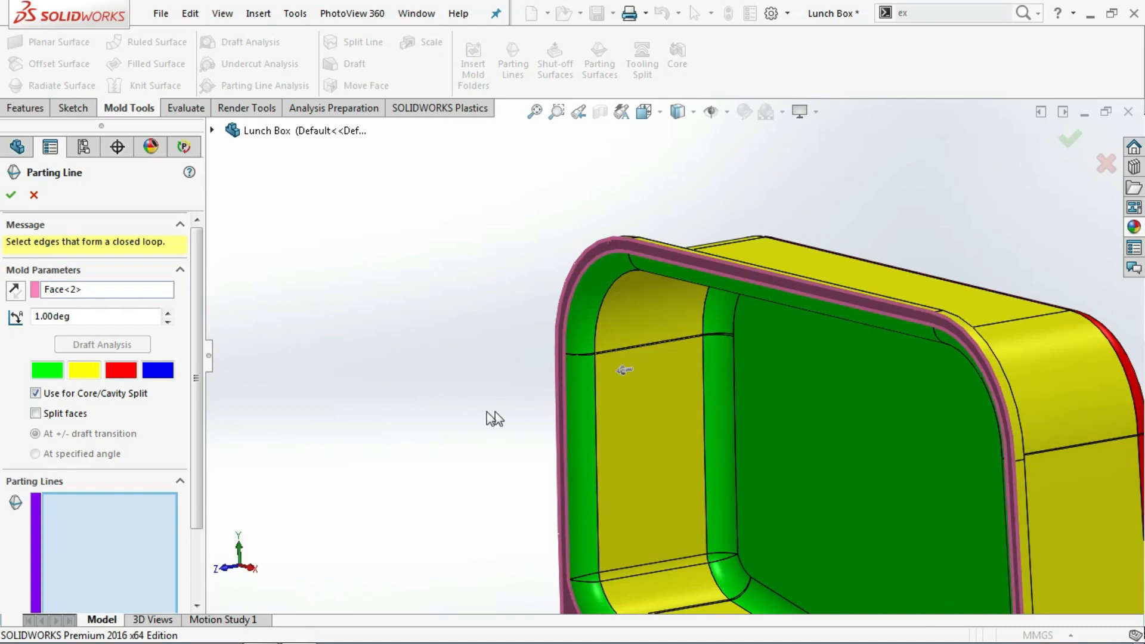
- Reverse the pull direction of the parting line
{"action": "scroll", "coordinate": [434, 406], "scroll_direction": "up", "scroll_amount": 4}
{"action": "middle_click_drag", "start_coordinate": [452, 406], "coordinate": [391, 395]}
{"action": "left_click", "coordinate": [617, 359]}
- Add the rim's outer edge on the compartment side to the parting line: top straight edge, adjoining corner arc and long side edge
{"action": "middle_click_drag", "start_coordinate": [617, 359], "coordinate": [580, 370]}
{"action": "scroll", "coordinate": [527, 380], "scroll_direction": "up", "scroll_amount": 5}
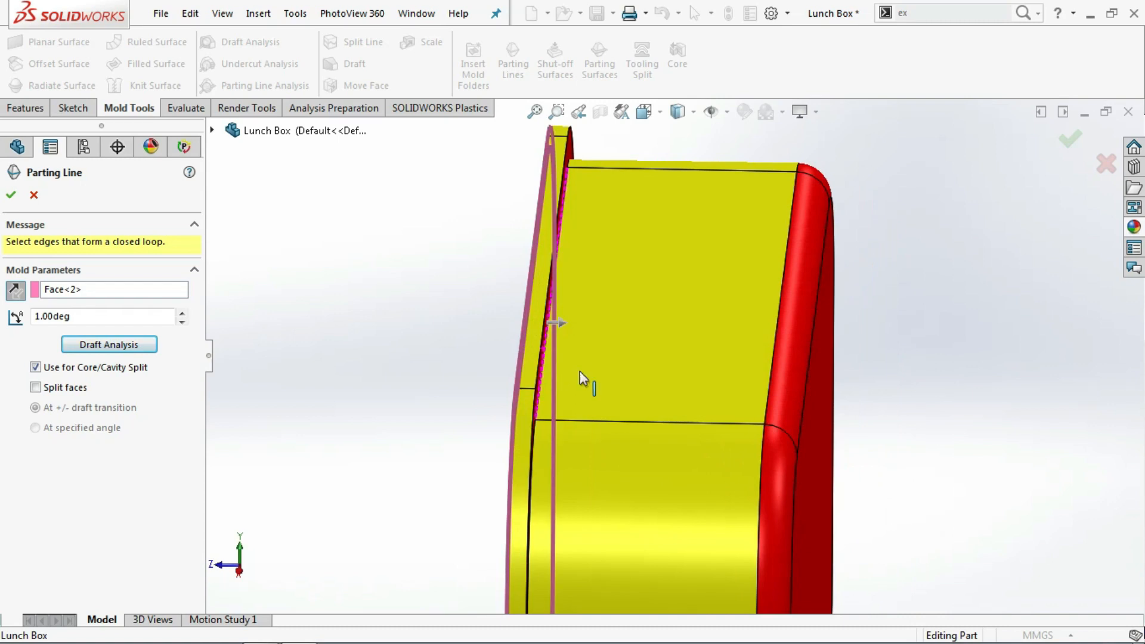
{"action": "left_click", "coordinate": [541, 352]}
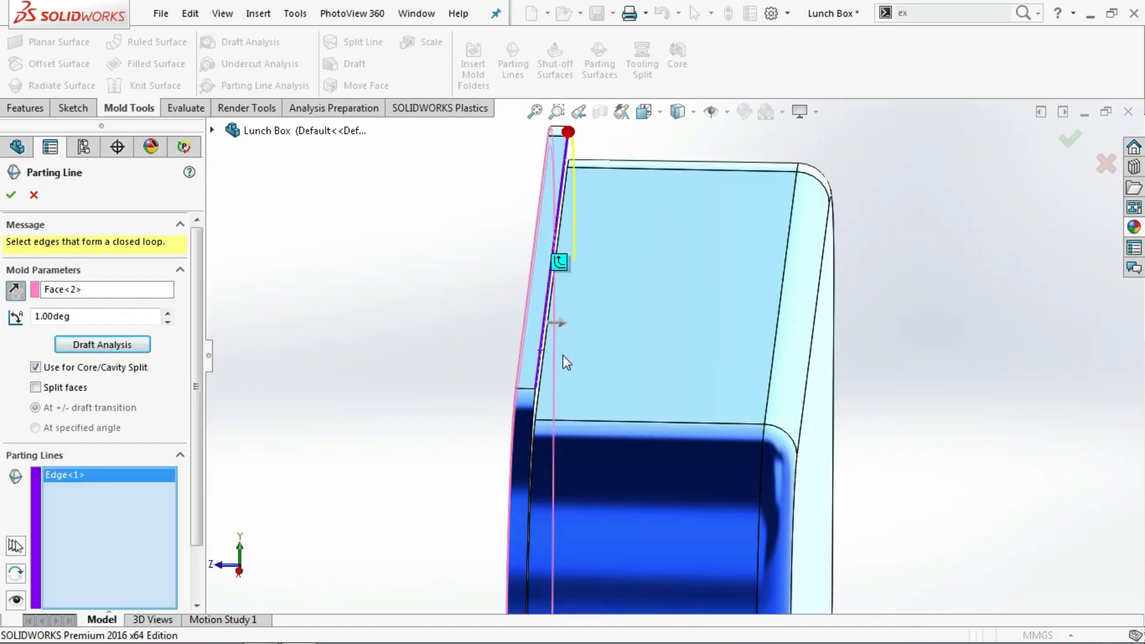
{"action": "scroll", "coordinate": [562, 357], "scroll_direction": "up", "scroll_amount": 3}
{"action": "middle_click_drag", "start_coordinate": [587, 391], "coordinate": [975, 361]}
{"action": "scroll", "coordinate": [1007, 293], "scroll_direction": "down", "scroll_amount": 7}
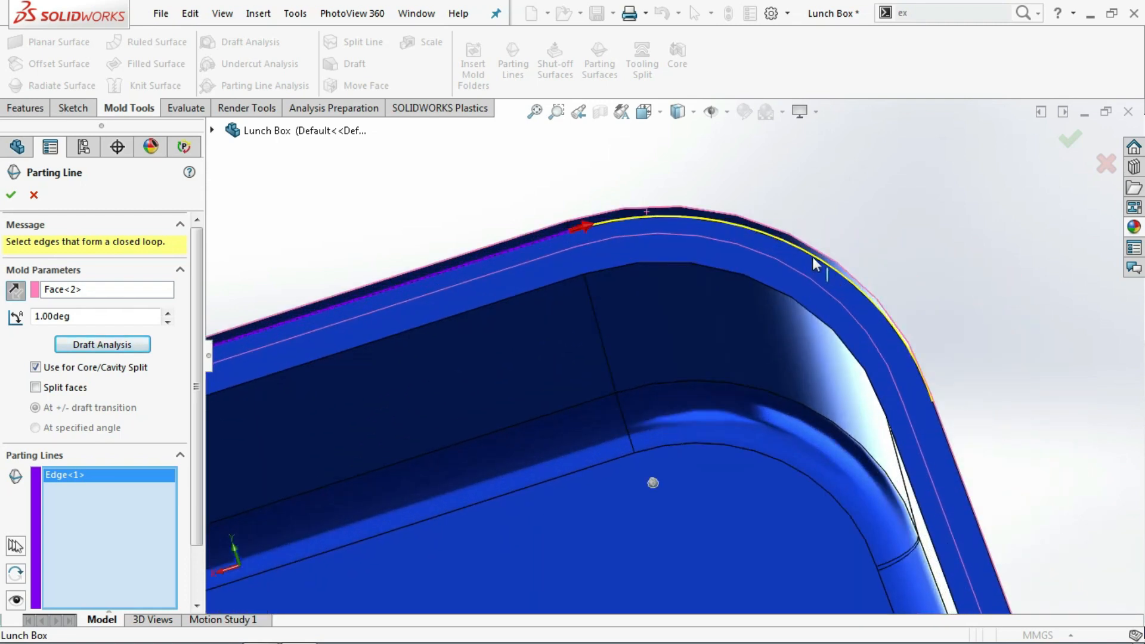
{"action": "left_click", "coordinate": [812, 257]}
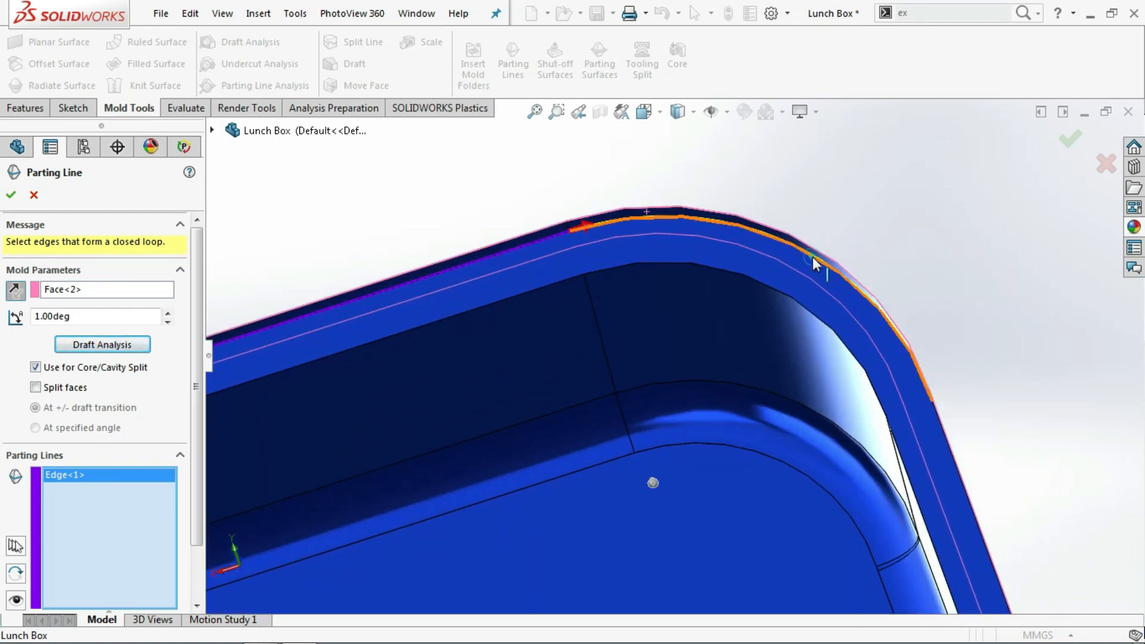
{"action": "left_click", "coordinate": [945, 444]}
- Continue the parting line with the lower corner arc and the bottom straight edge of the rim
{"action": "scroll", "coordinate": [911, 508], "scroll_direction": "up", "scroll_amount": 3}
{"action": "scroll", "coordinate": [910, 507], "scroll_direction": "up", "scroll_amount": 6}
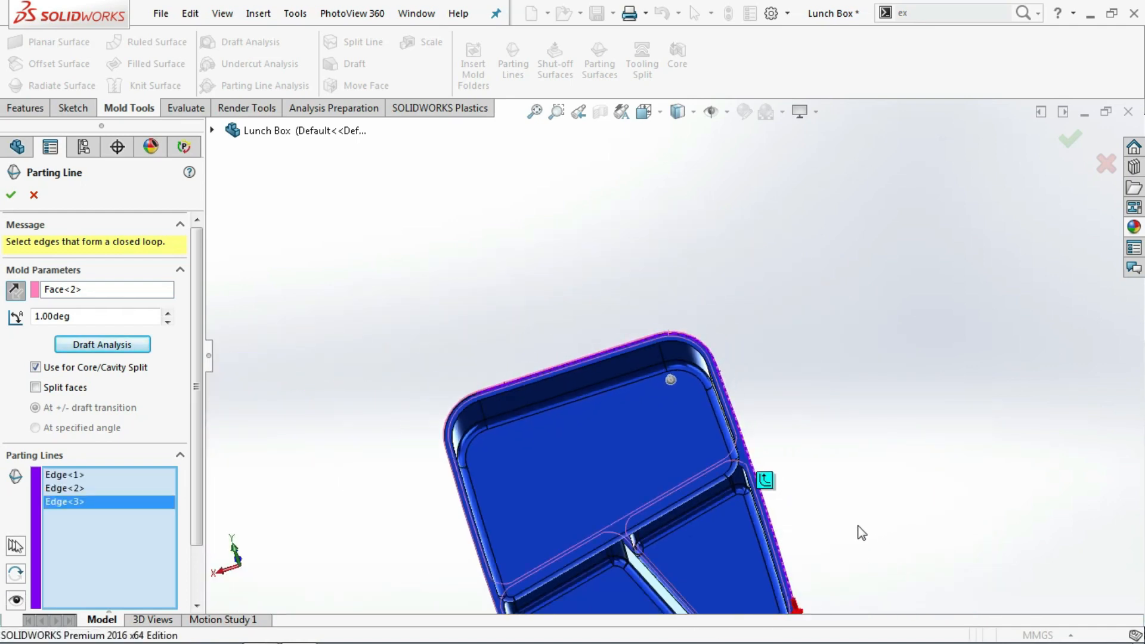
{"action": "scroll", "coordinate": [764, 571], "scroll_direction": "down", "scroll_amount": 2}
{"action": "scroll", "coordinate": [702, 470], "scroll_direction": "down", "scroll_amount": 4}
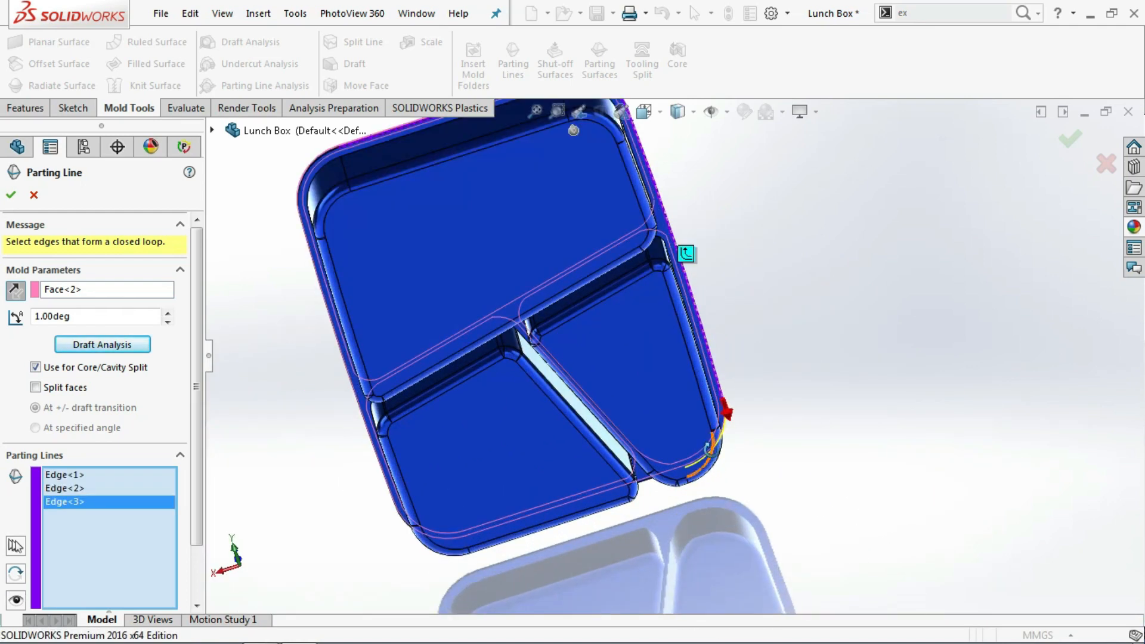
{"action": "scroll", "coordinate": [739, 458], "scroll_direction": "down", "scroll_amount": 5}
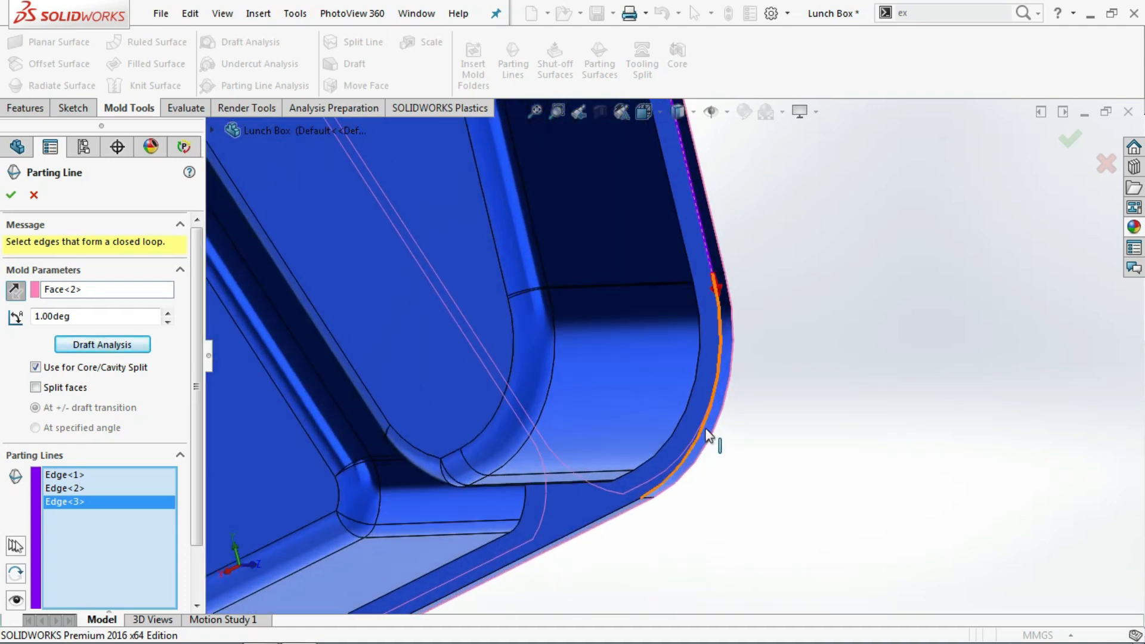
{"action": "left_click", "coordinate": [704, 427]}
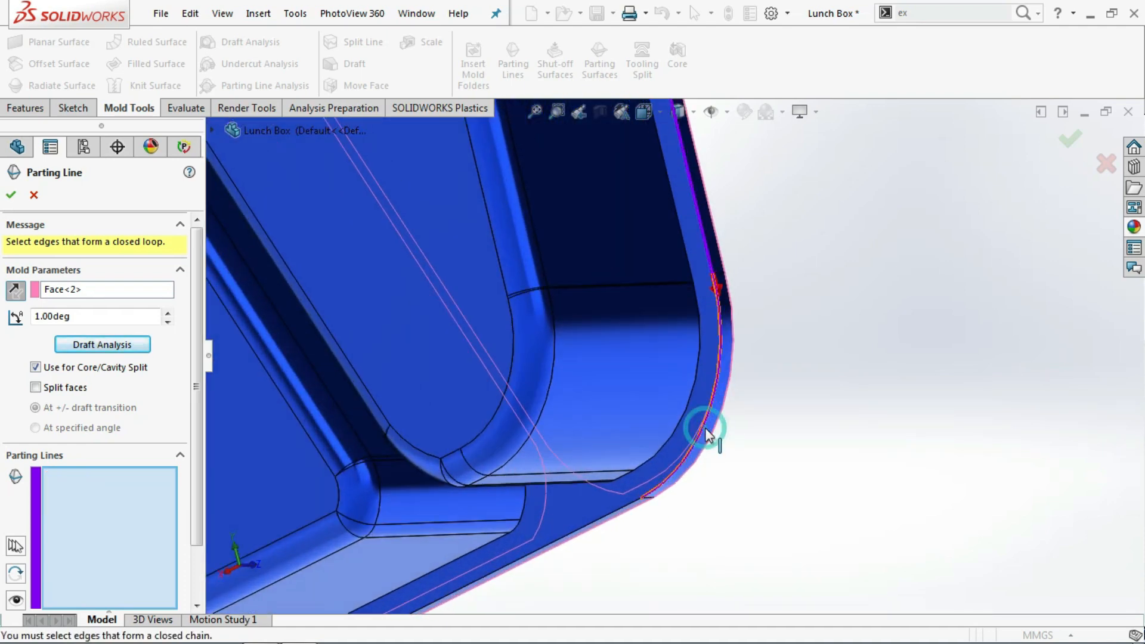
{"action": "left_click", "coordinate": [616, 513]}
- Extend the parting line around the second lower corner arc and along the opposite long side edge of the rim
{"action": "scroll", "coordinate": [621, 531], "scroll_direction": "up", "scroll_amount": 4}
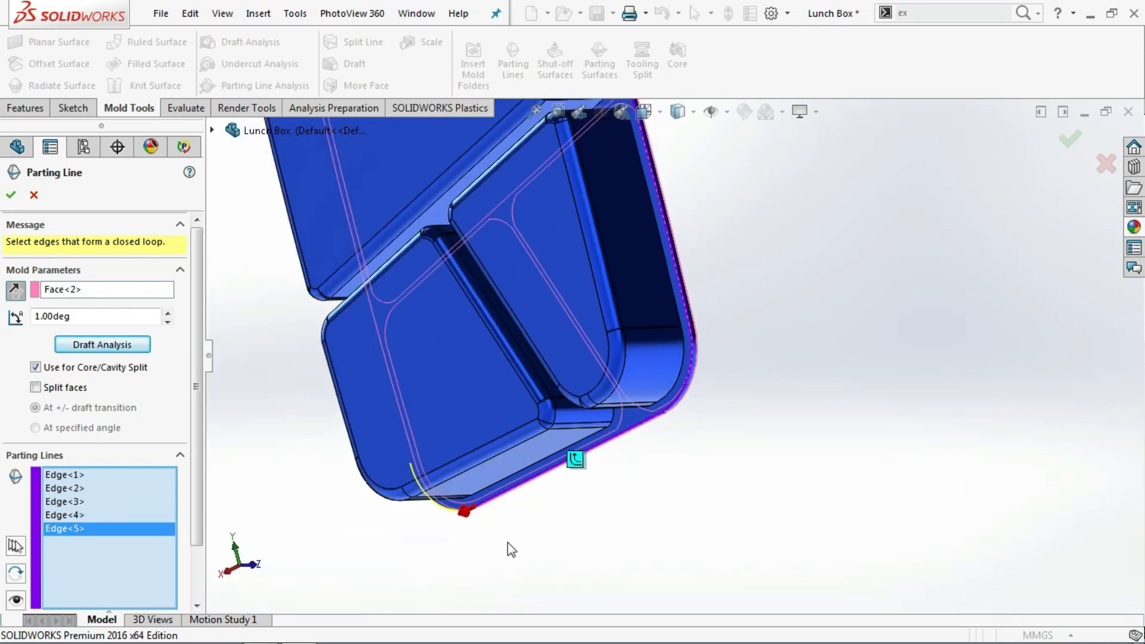
{"action": "middle_click_drag", "start_coordinate": [496, 535], "coordinate": [509, 459]}
{"action": "scroll", "coordinate": [495, 468], "scroll_direction": "down", "scroll_amount": 6}
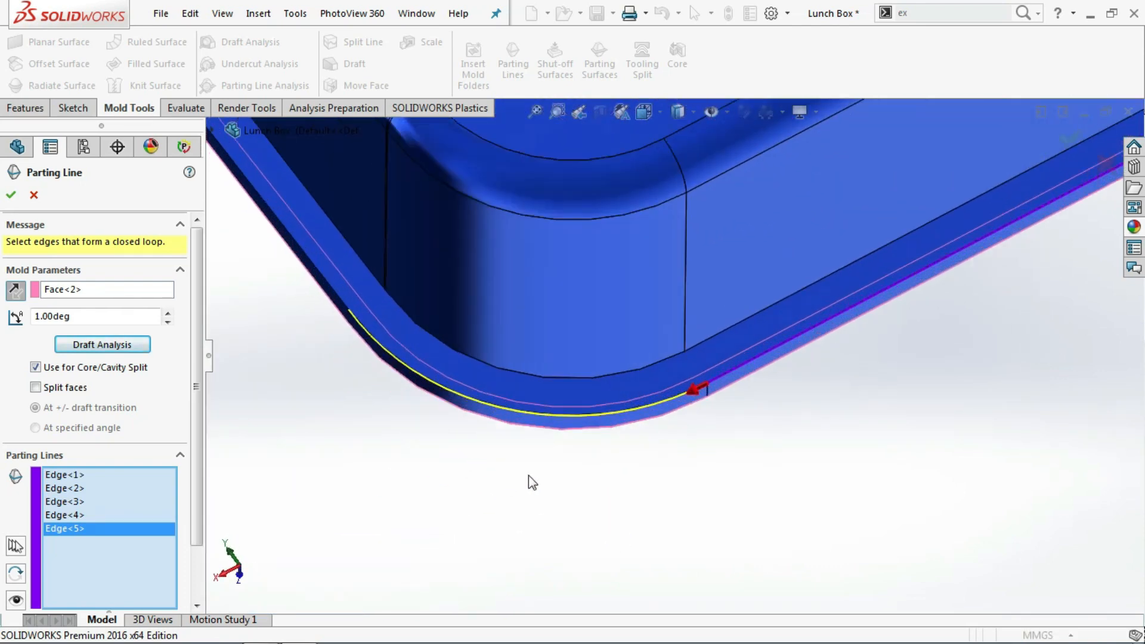
{"action": "scroll", "coordinate": [529, 474], "scroll_direction": "down", "scroll_amount": 1}
{"action": "left_click", "coordinate": [585, 415]}
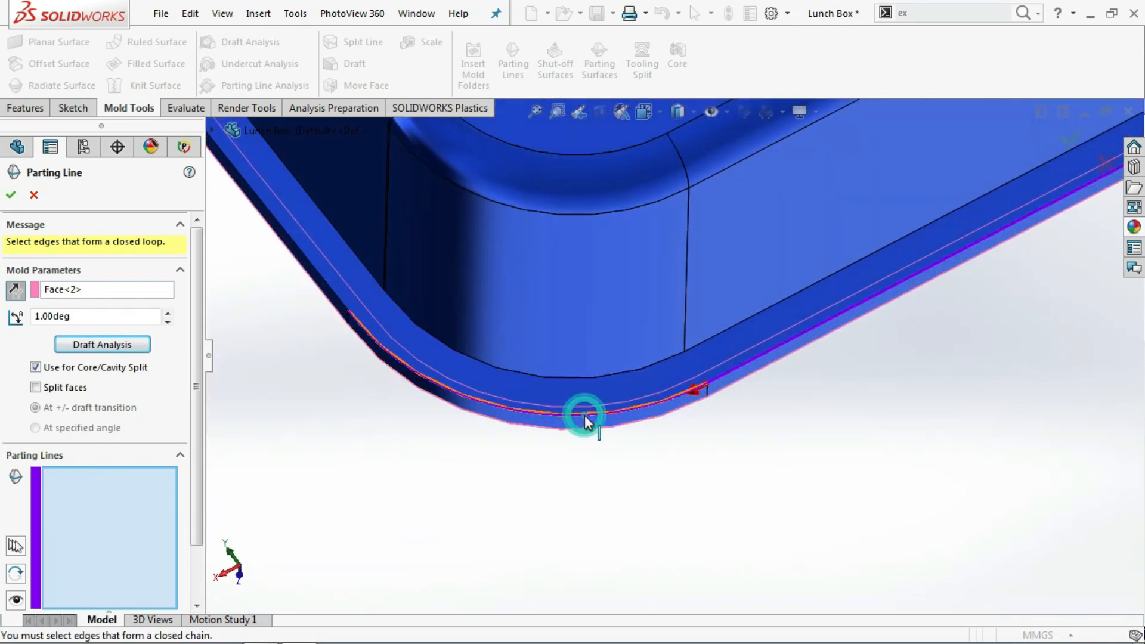
{"action": "scroll", "coordinate": [449, 451], "scroll_direction": "up", "scroll_amount": 2}
{"action": "scroll", "coordinate": [410, 267], "scroll_direction": "down", "scroll_amount": 3}
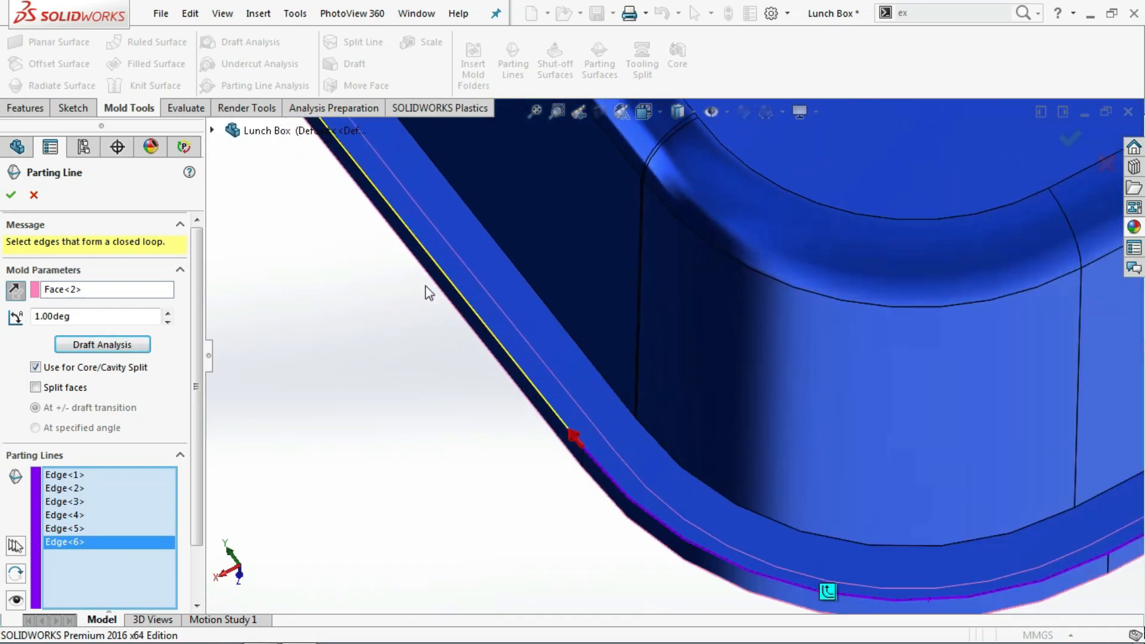
{"action": "left_click", "coordinate": [470, 306]}
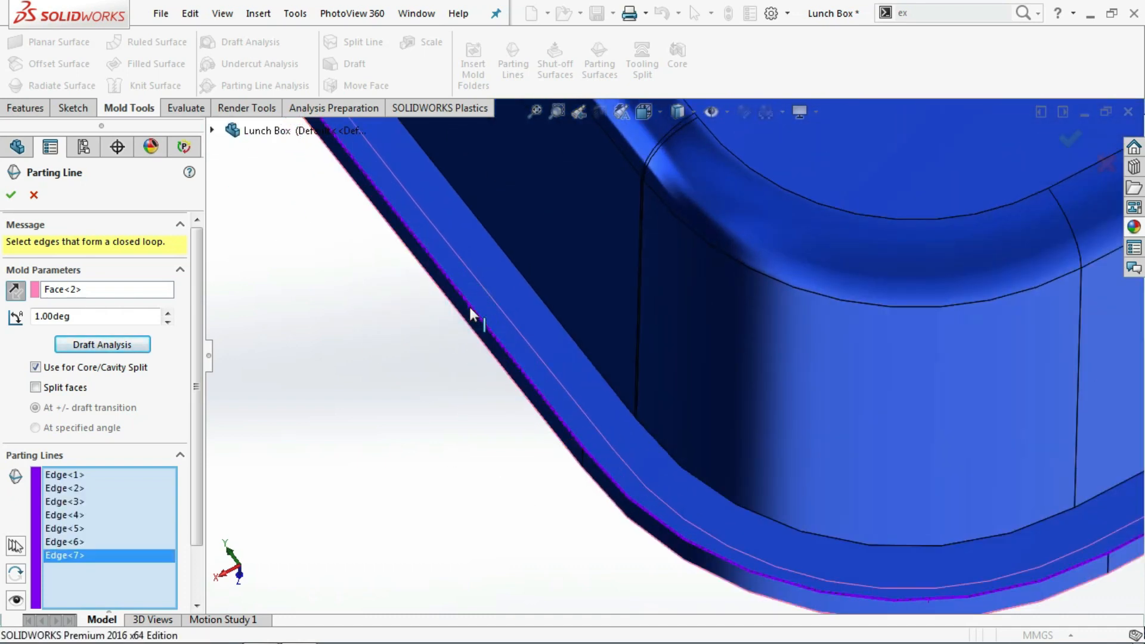
- Close the parting line loop with the last upper corner arc of the rim and create the parting line
{"action": "scroll", "coordinate": [469, 322], "scroll_direction": "up", "scroll_amount": 1}
{"action": "scroll", "coordinate": [471, 336], "scroll_direction": "up", "scroll_amount": 5}
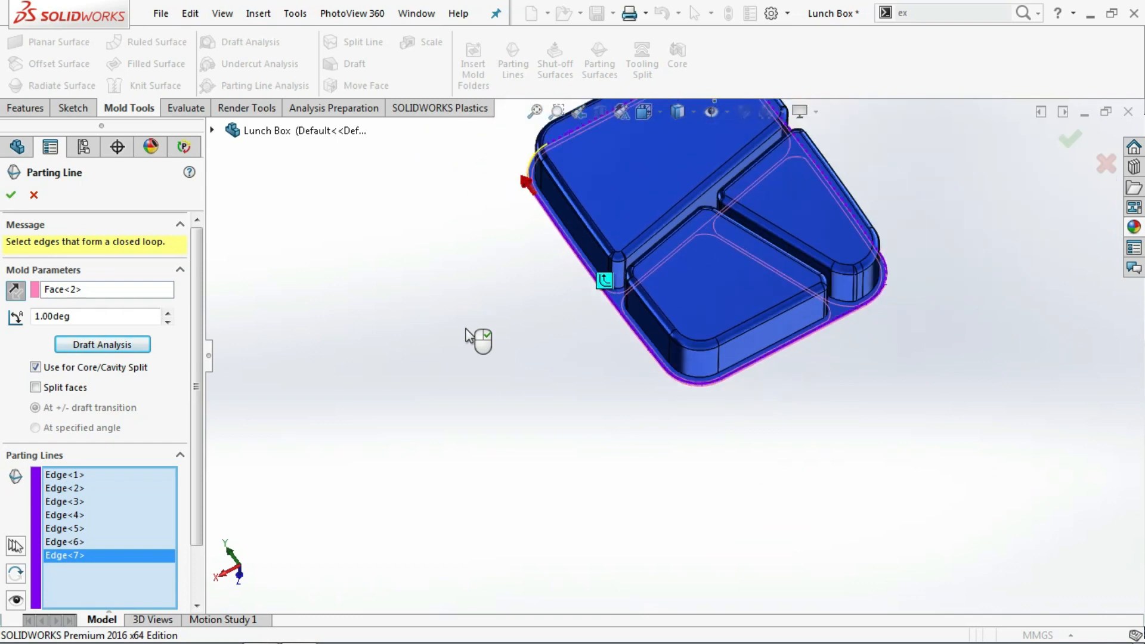
{"action": "scroll", "coordinate": [550, 193], "scroll_direction": "down", "scroll_amount": 6}
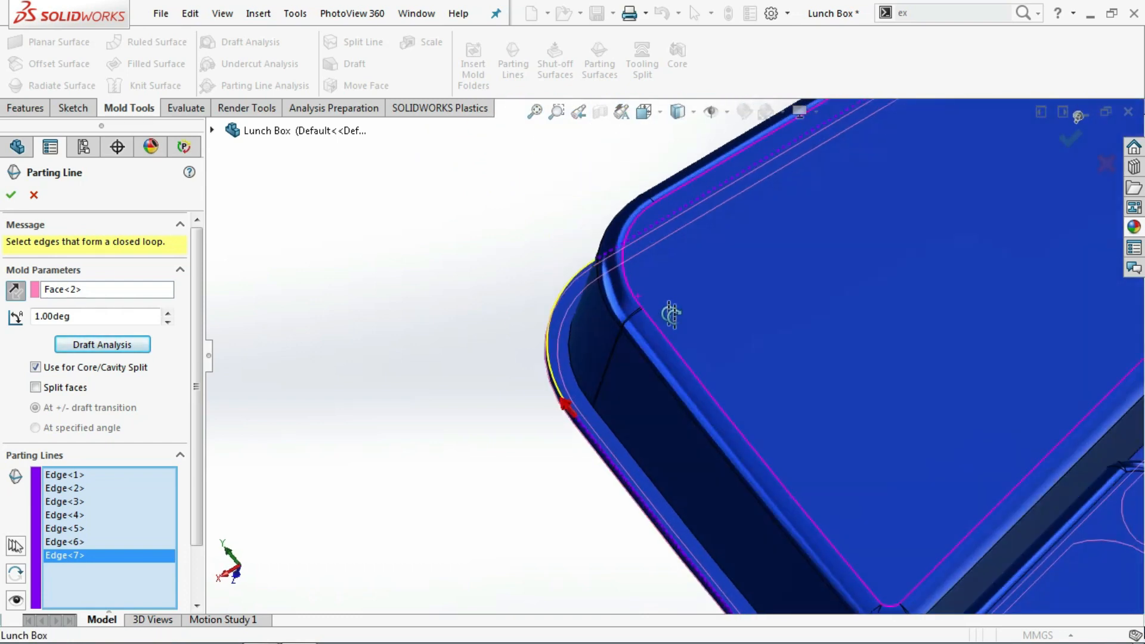
{"action": "scroll", "coordinate": [520, 289], "scroll_direction": "down", "scroll_amount": 2}
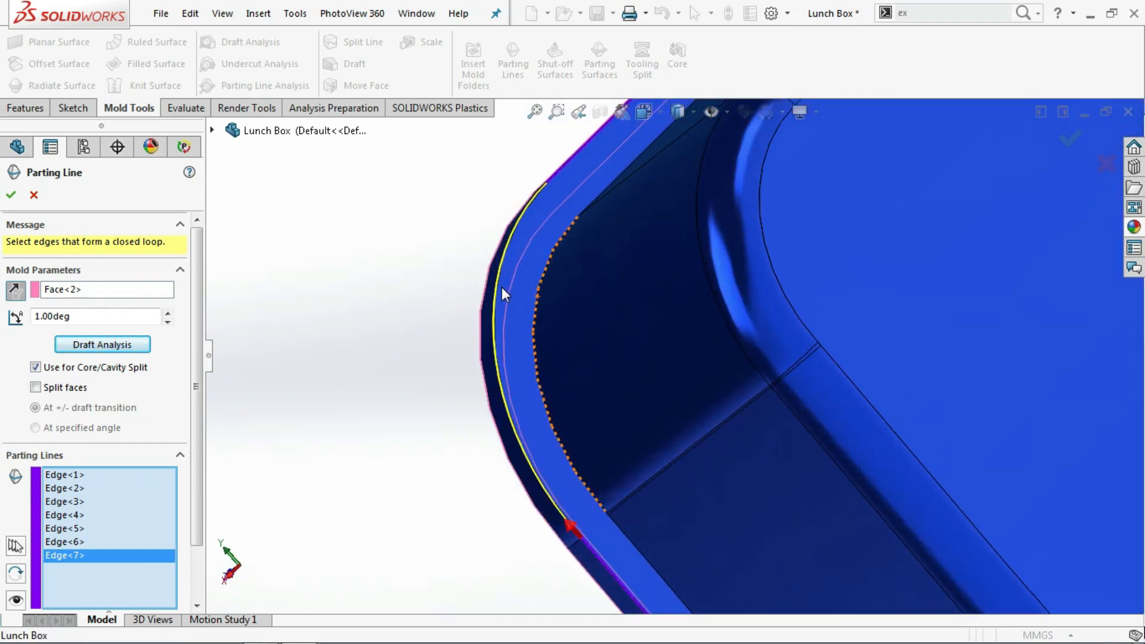
{"action": "left_click", "coordinate": [498, 289]}
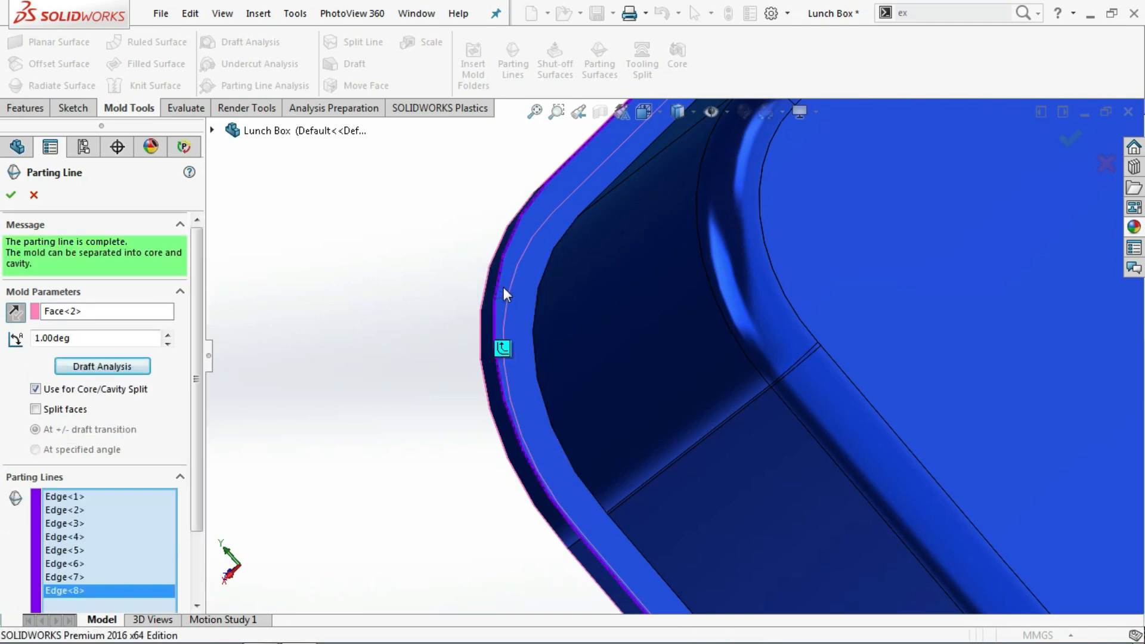
{"action": "scroll", "coordinate": [507, 294], "scroll_direction": "up", "scroll_amount": 2}
{"action": "scroll", "coordinate": [503, 287], "scroll_direction": "up", "scroll_amount": 2}
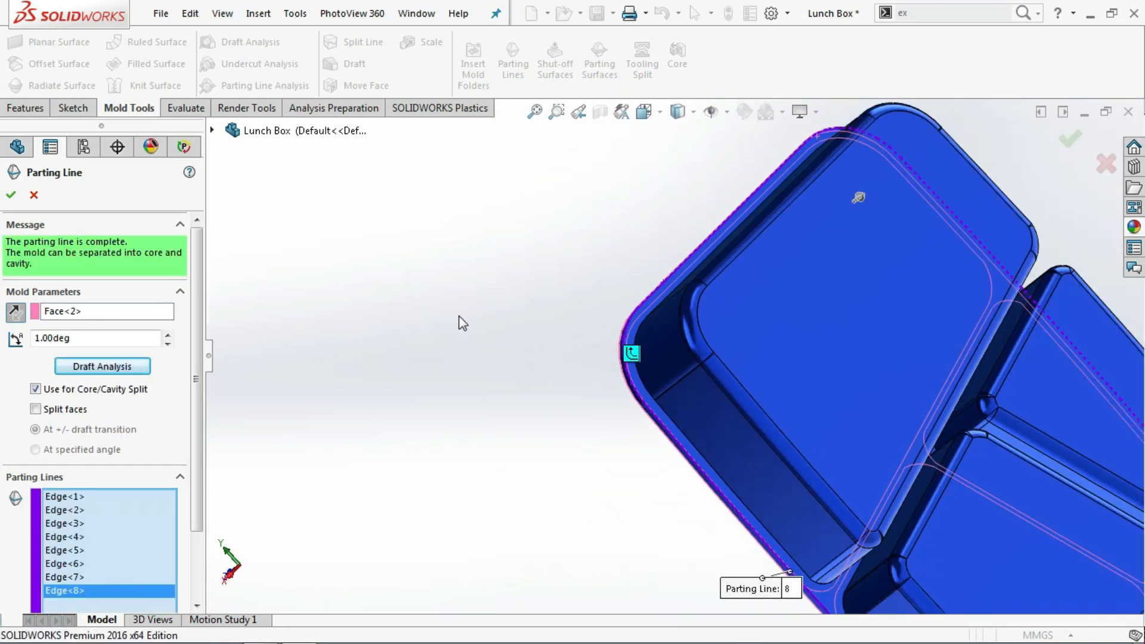
{"action": "middle_click_drag", "start_coordinate": [459, 322], "coordinate": [511, 324]}
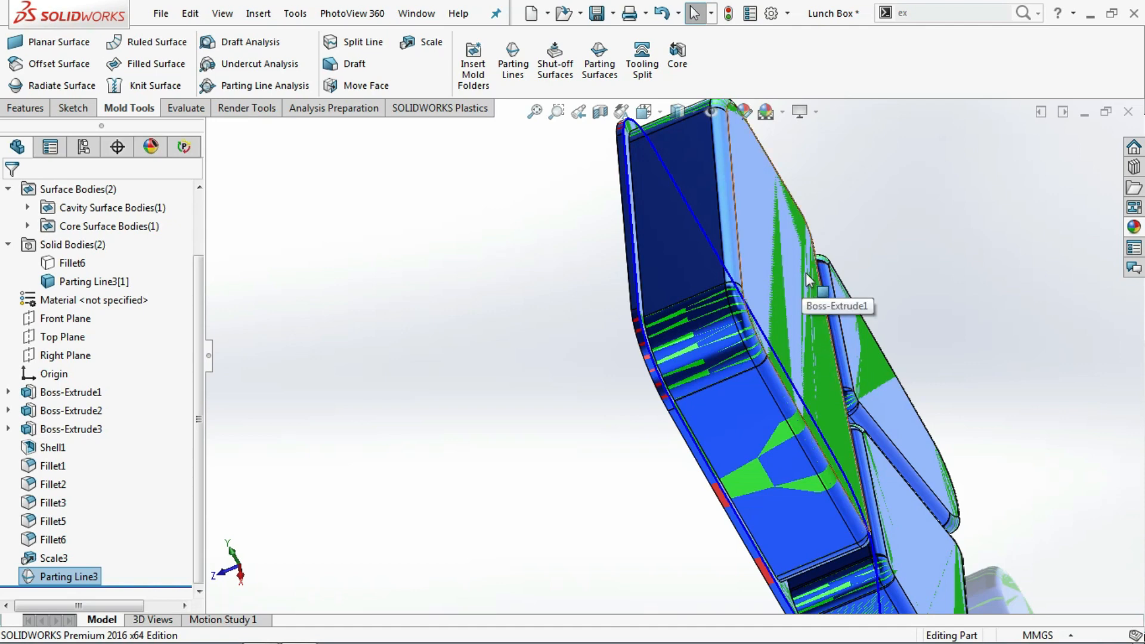
- Start a parting surface from the parting line, perpendicular to pull, and set its distance to 100 mm
{"action": "scroll", "coordinate": [807, 273], "scroll_direction": "up", "scroll_amount": 5}
{"action": "middle_click_drag", "start_coordinate": [820, 294], "coordinate": [876, 299]}
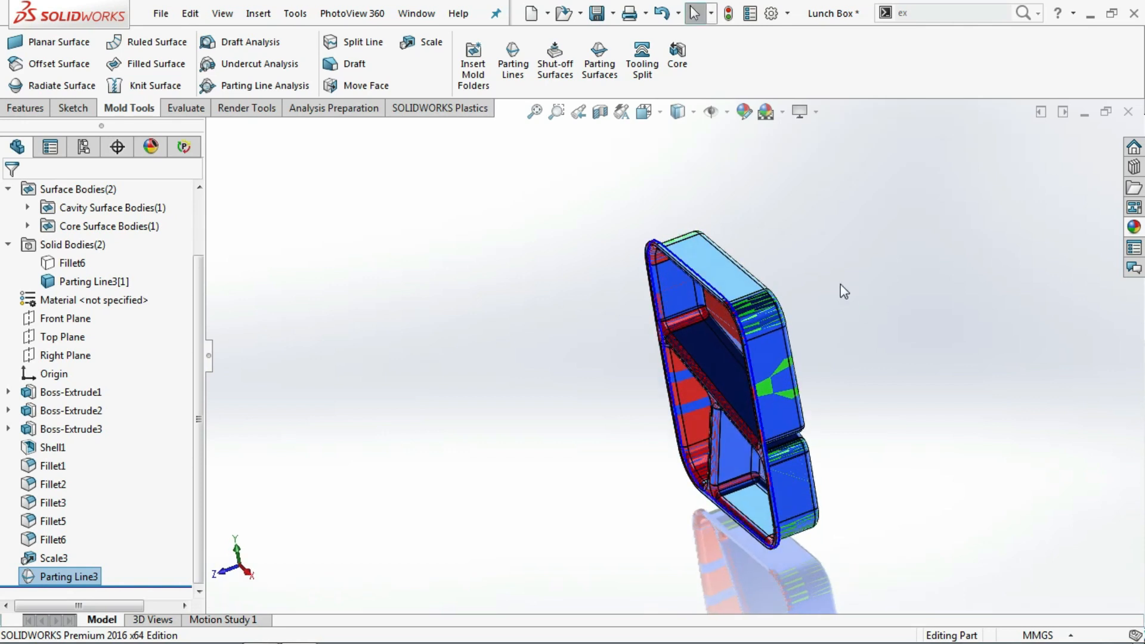
{"action": "left_click", "coordinate": [600, 66]}
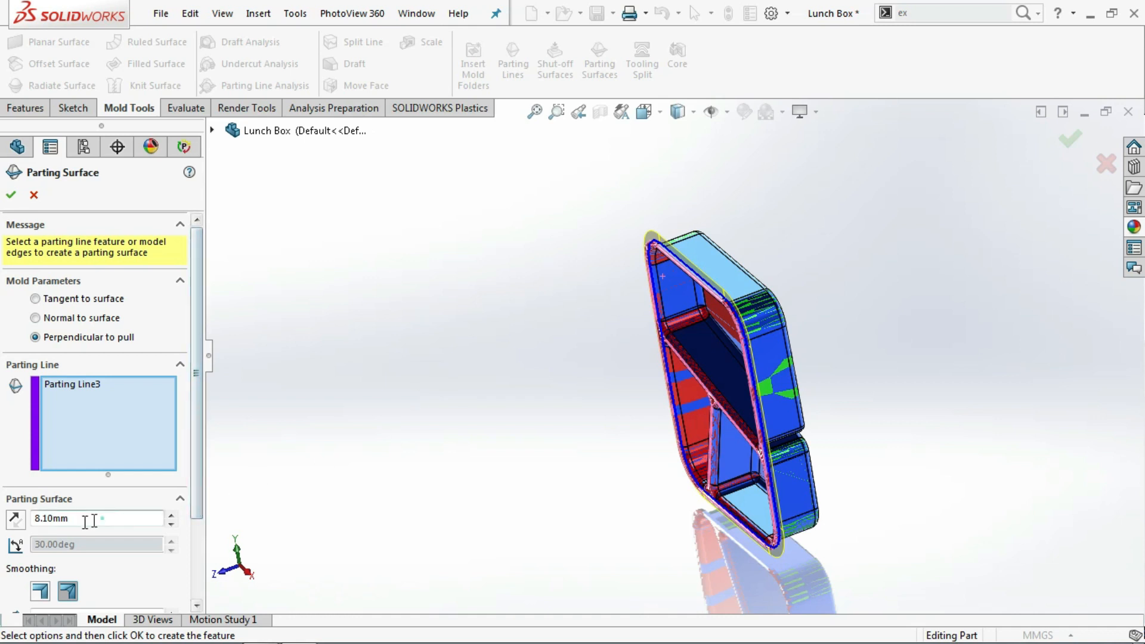
{"action": "left_click", "coordinate": [35, 518]}
{"action": "type", "text": "1"}
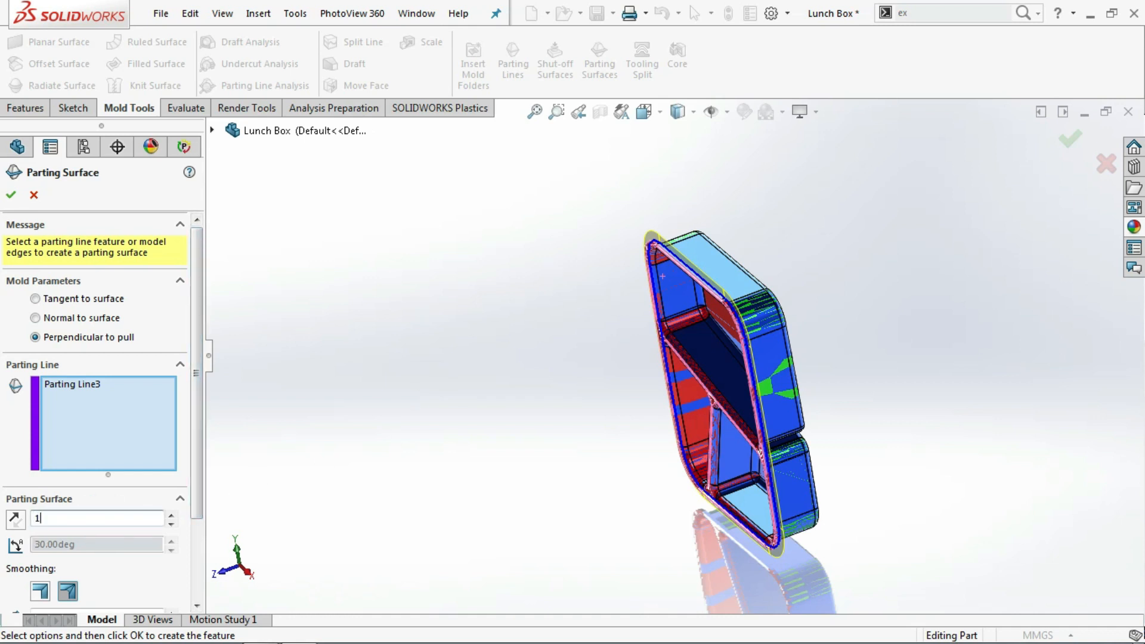
{"action": "type", "text": "00"}
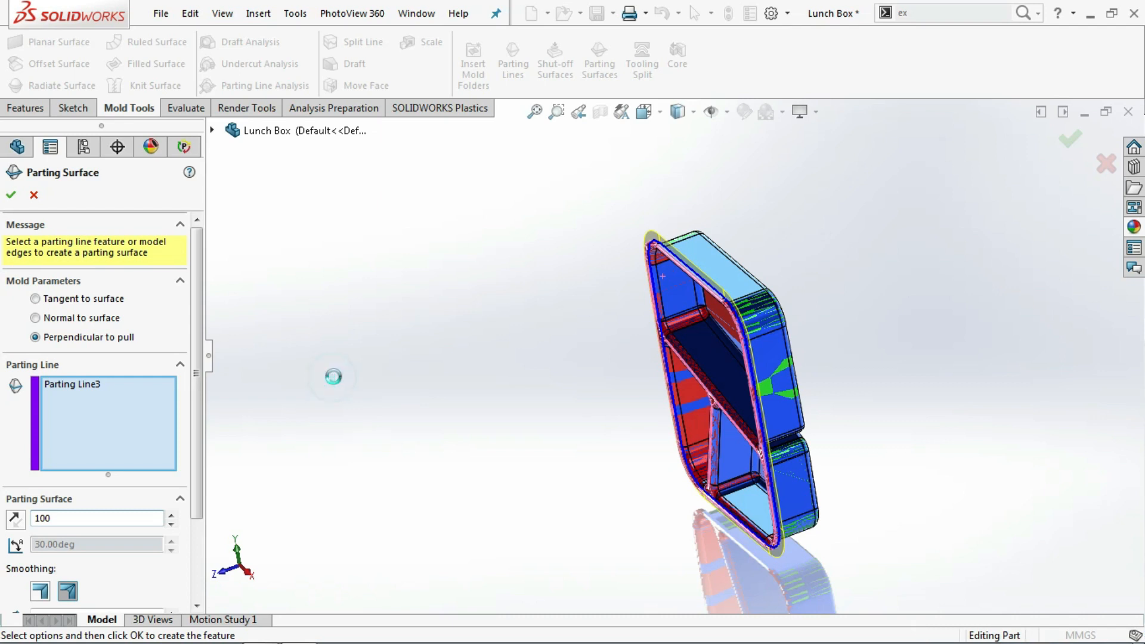
{"action": "key", "text": "Return"}
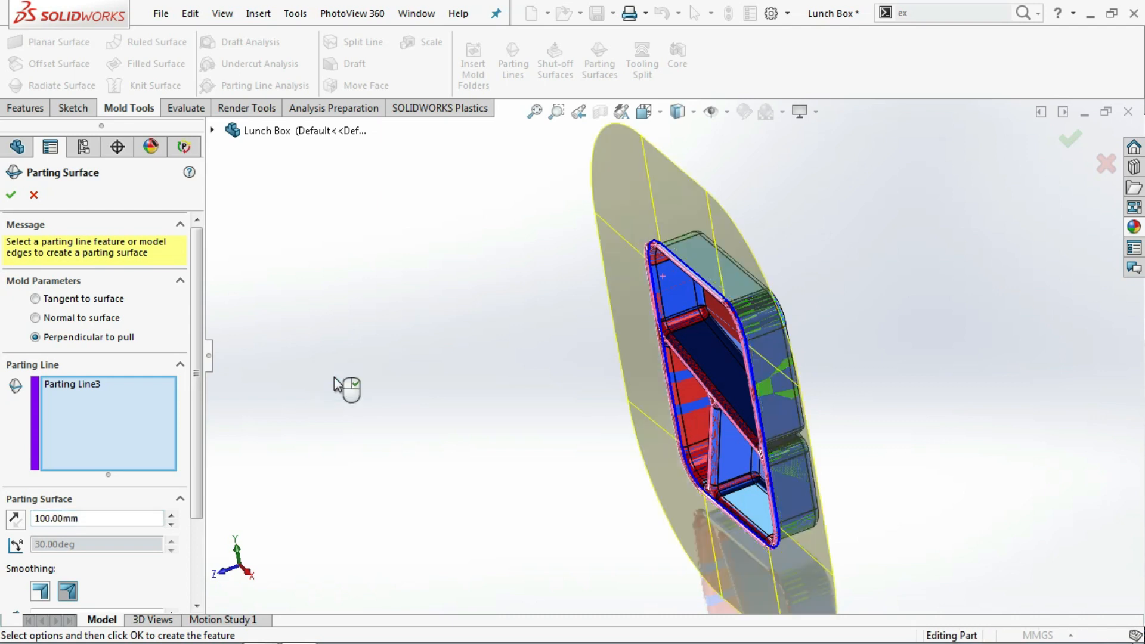
- Create the parting surface around the lunch box rim with the current settings
{"action": "left_click", "coordinate": [13, 200]}
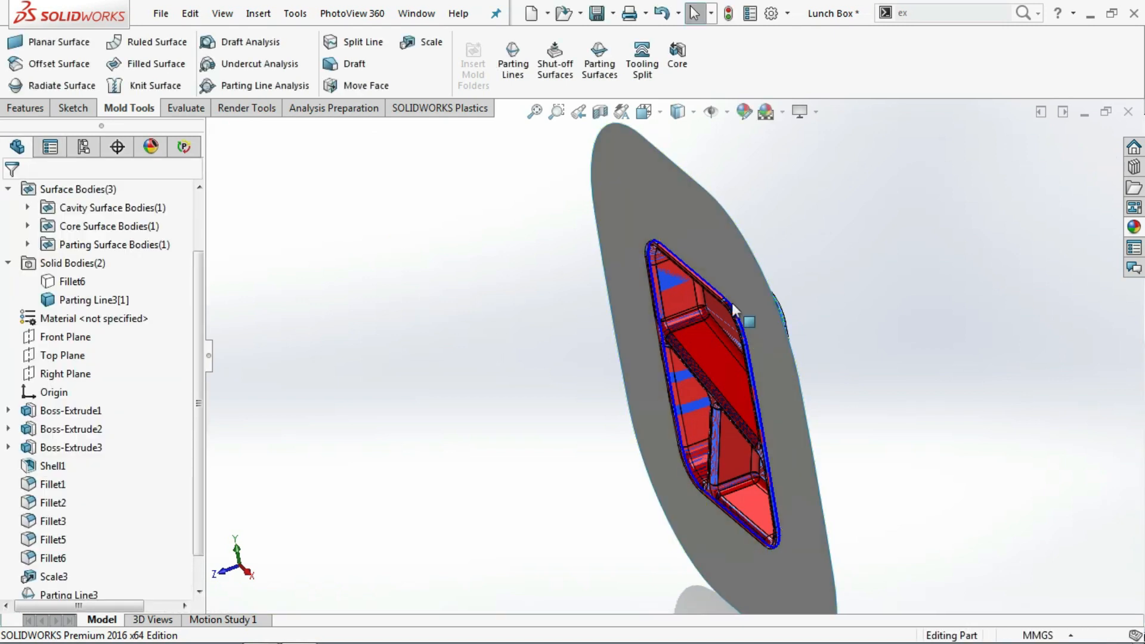
{"action": "middle_click_drag", "start_coordinate": [799, 304], "coordinate": [753, 286]}
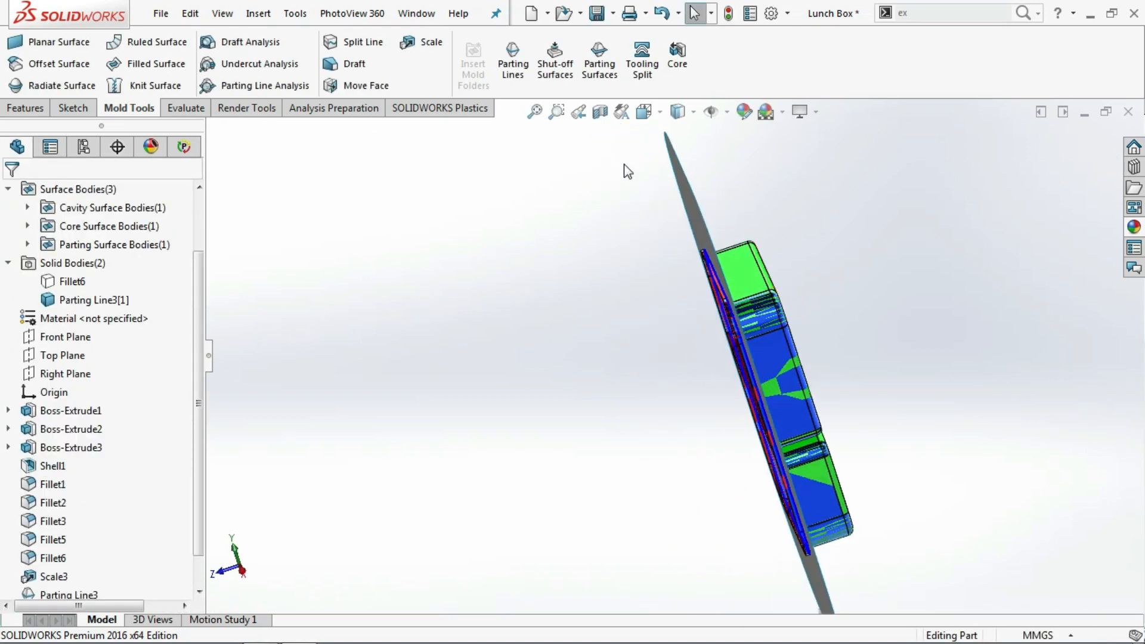
- Start a tooling split on the parting surface and sketch a center rectangle about 239 by 325 mm from the origin
{"action": "left_click", "coordinate": [641, 59]}
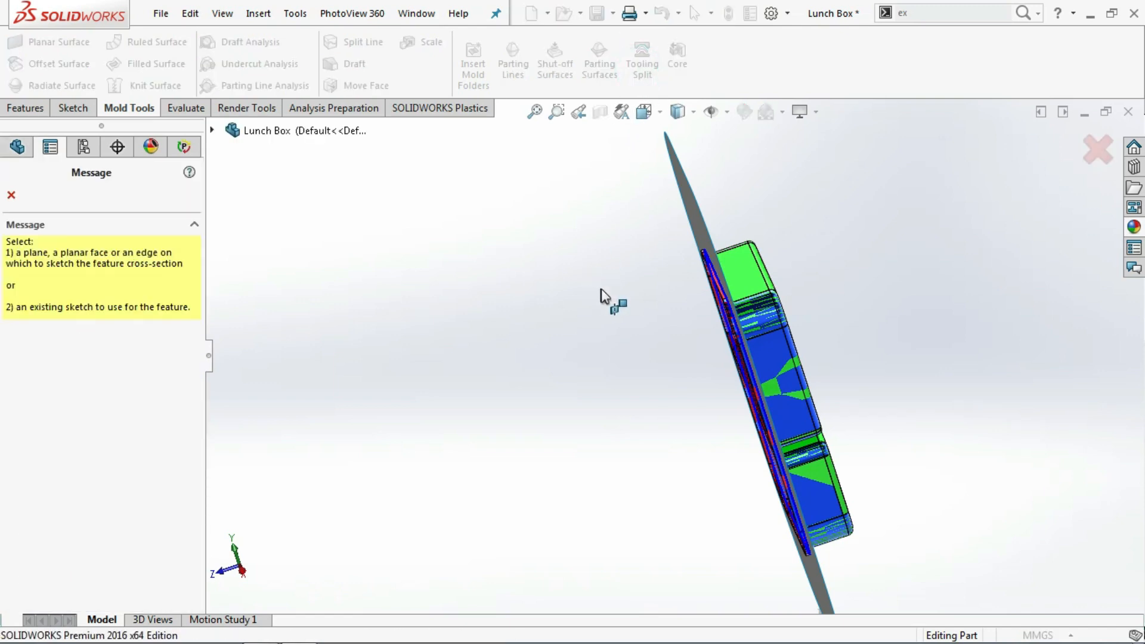
{"action": "middle_click_drag", "start_coordinate": [602, 296], "coordinate": [615, 273]}
{"action": "left_click", "coordinate": [770, 220]}
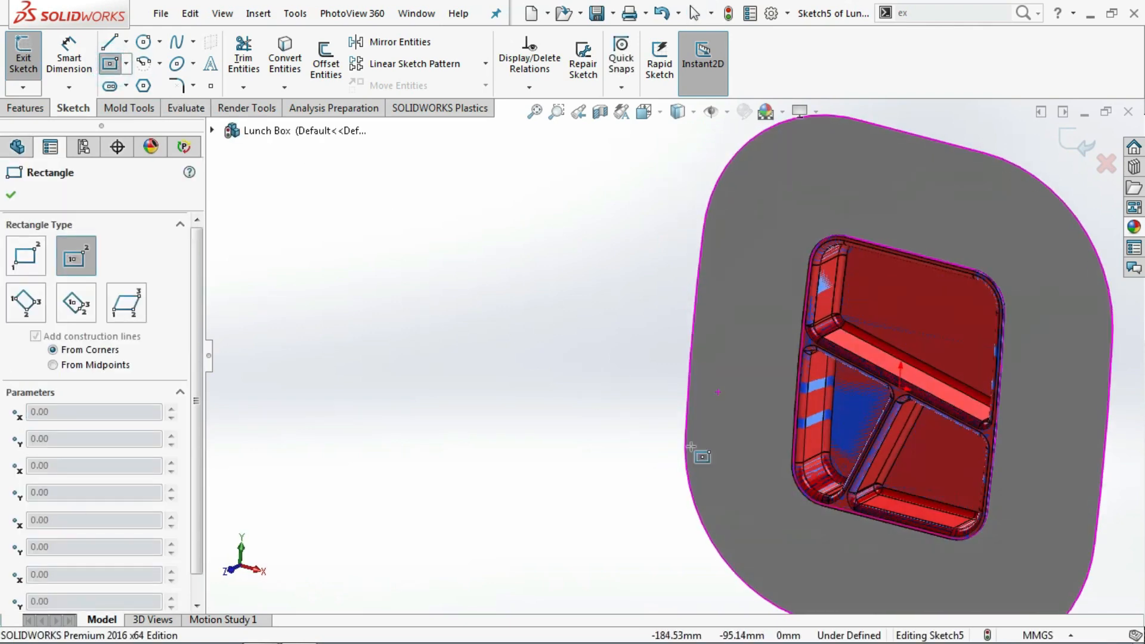
{"action": "left_click", "coordinate": [900, 388]}
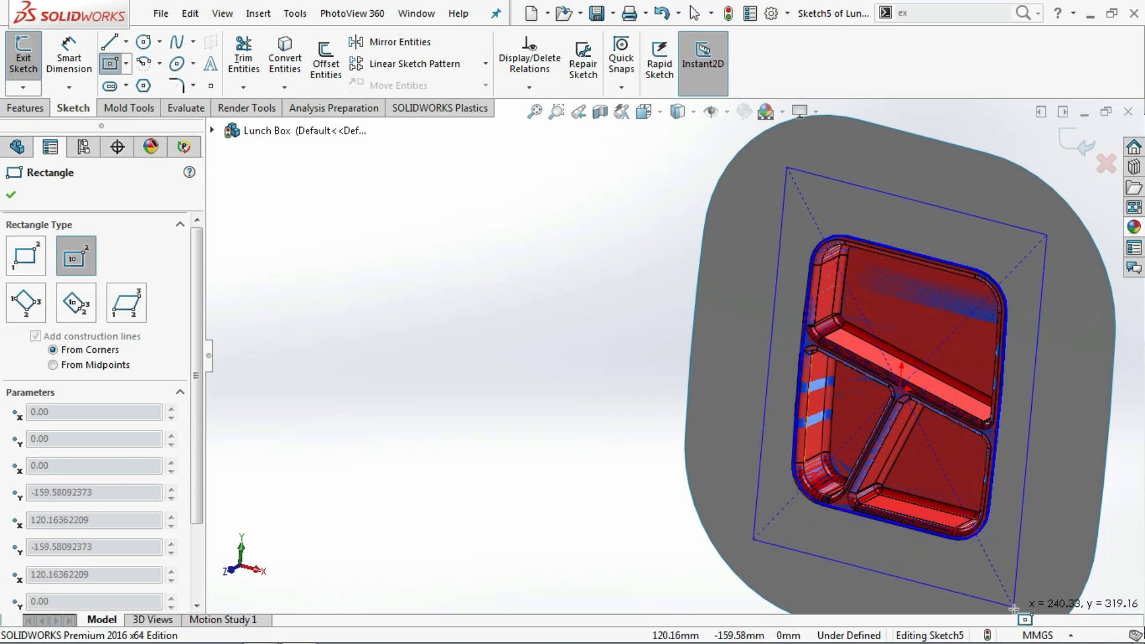
{"action": "left_click", "coordinate": [1012, 609]}
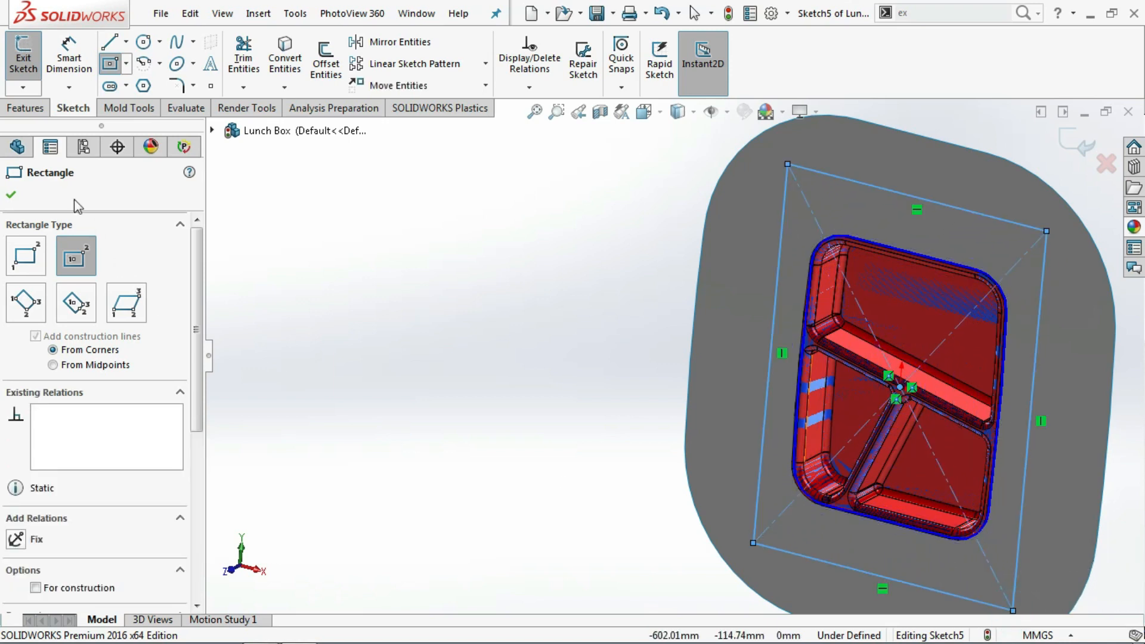
- Dimension the upper horizontal edge of the block rectangle and set its length to 220 mm
{"action": "left_click", "coordinate": [68, 57]}
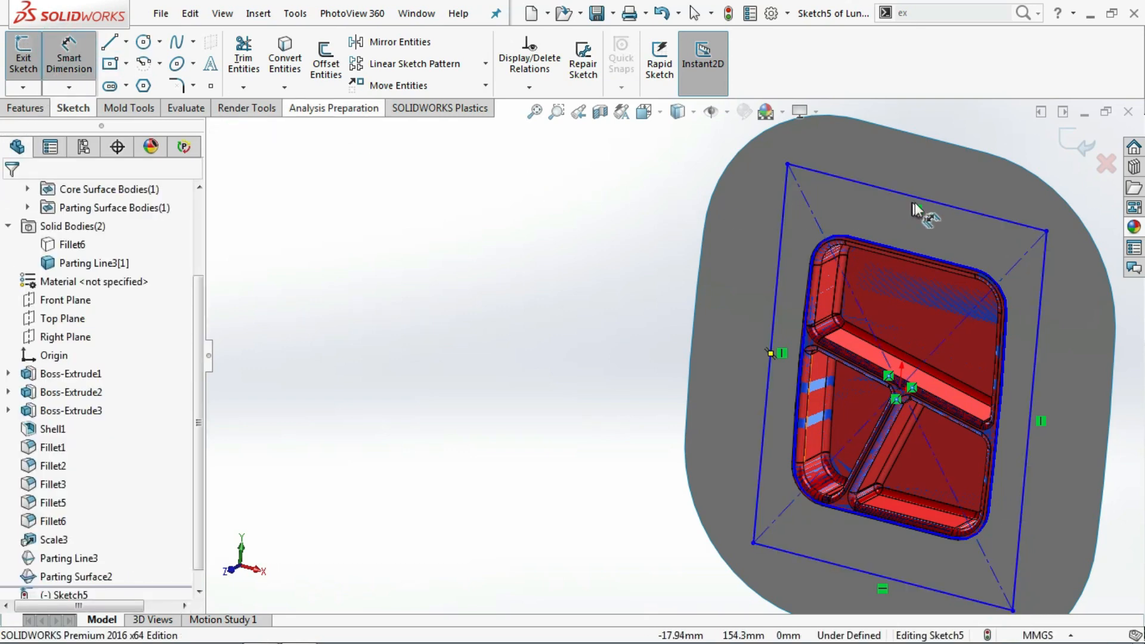
{"action": "left_click", "coordinate": [932, 193]}
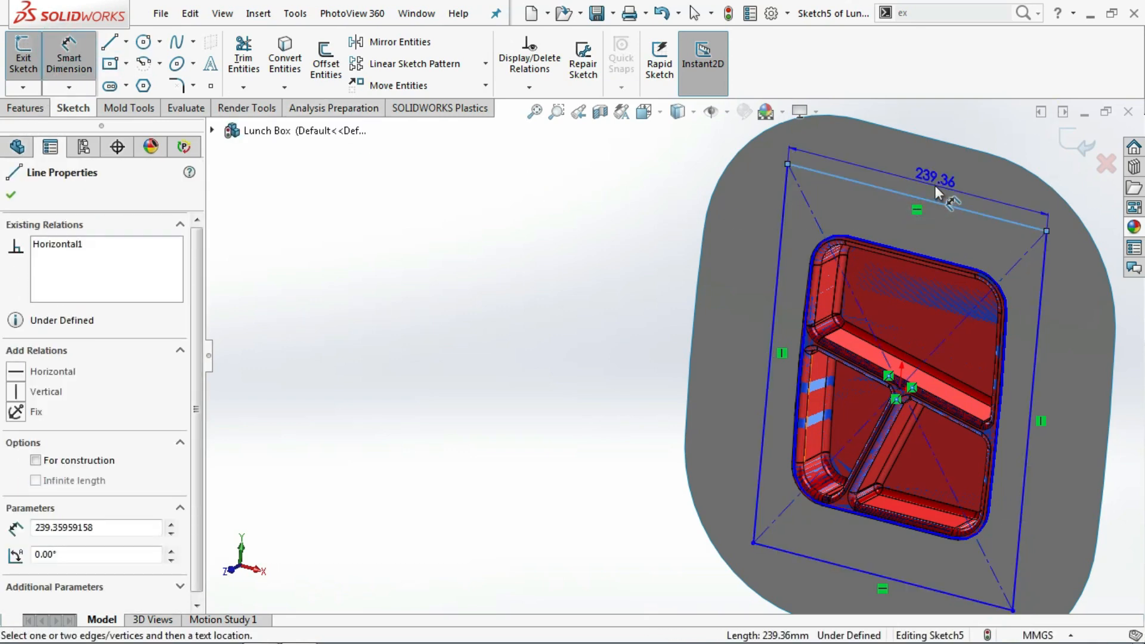
{"action": "left_click", "coordinate": [934, 185]}
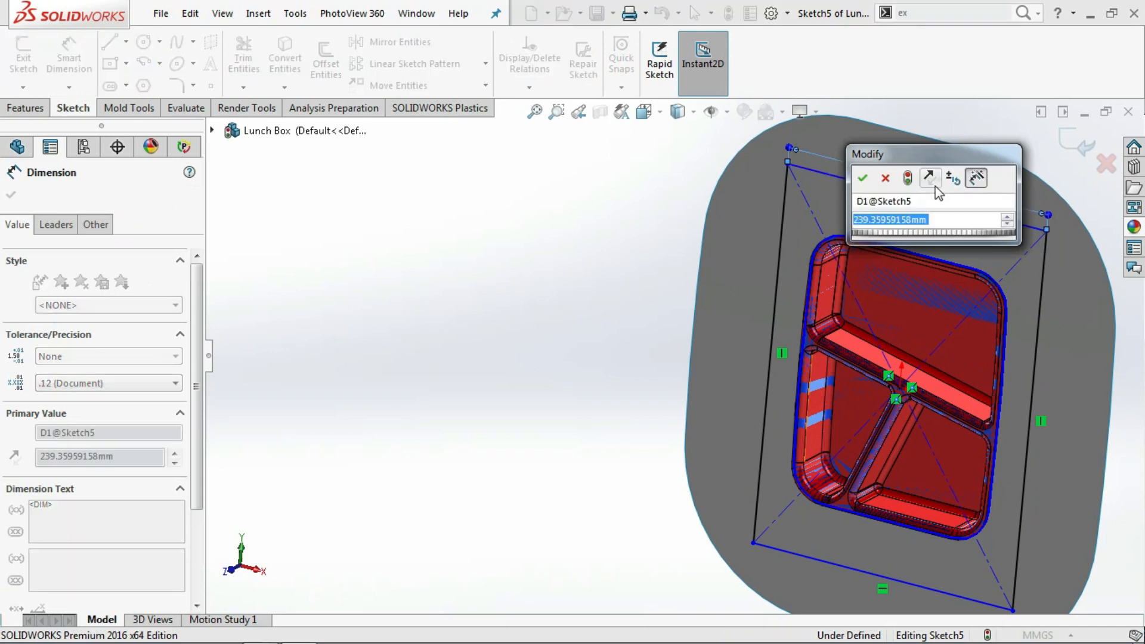
{"action": "type", "text": "220"}
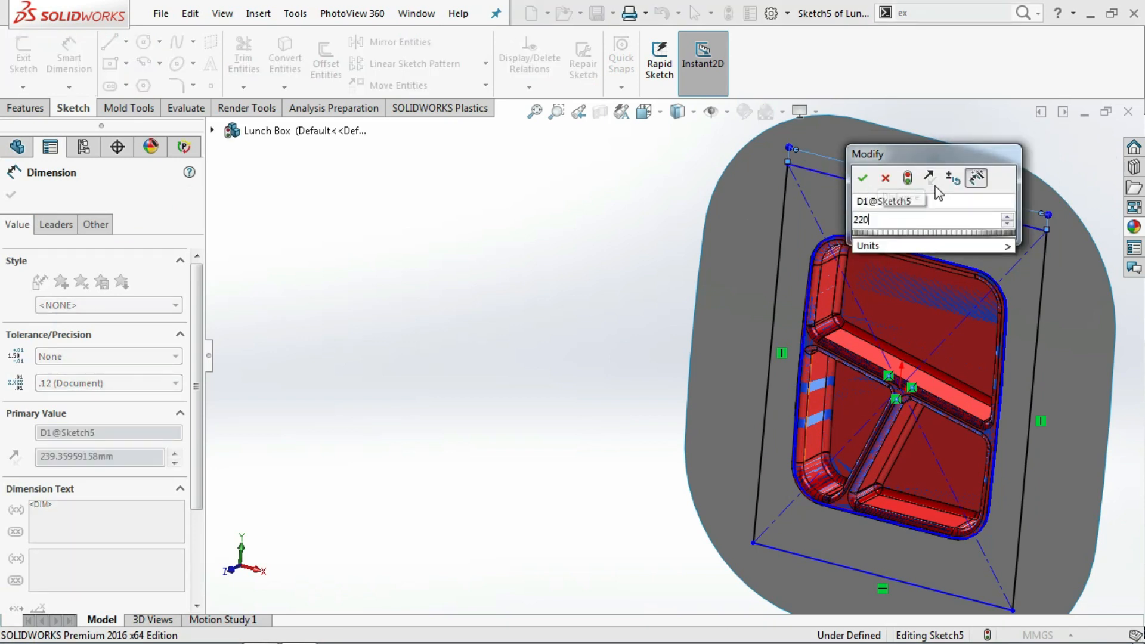
{"action": "key", "text": "Return"}
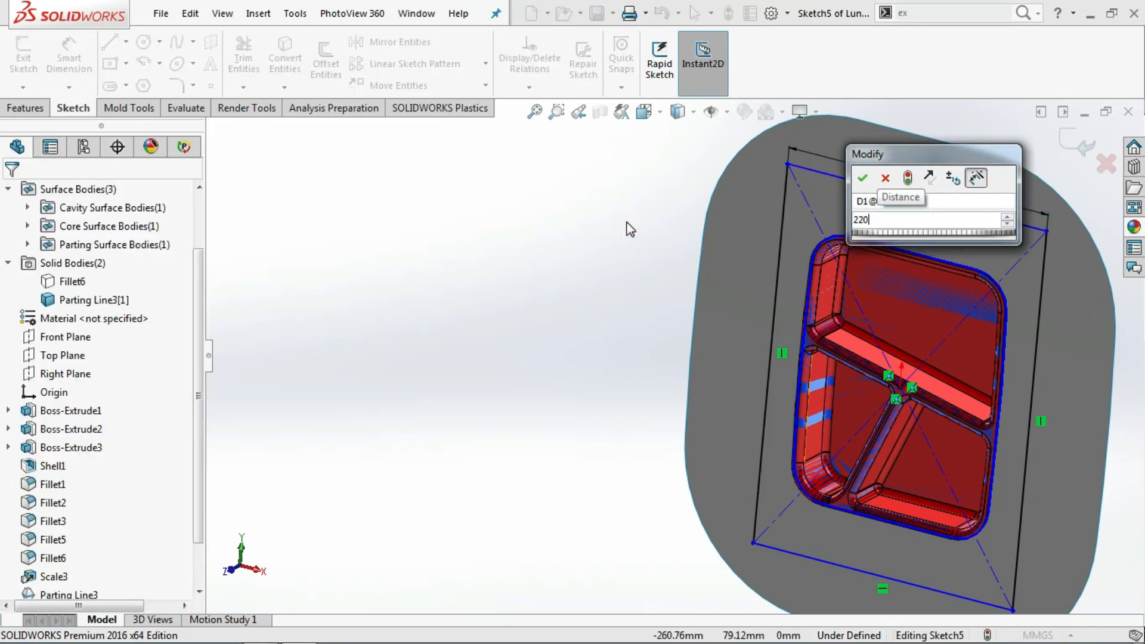
{"action": "left_click", "coordinate": [860, 186]}
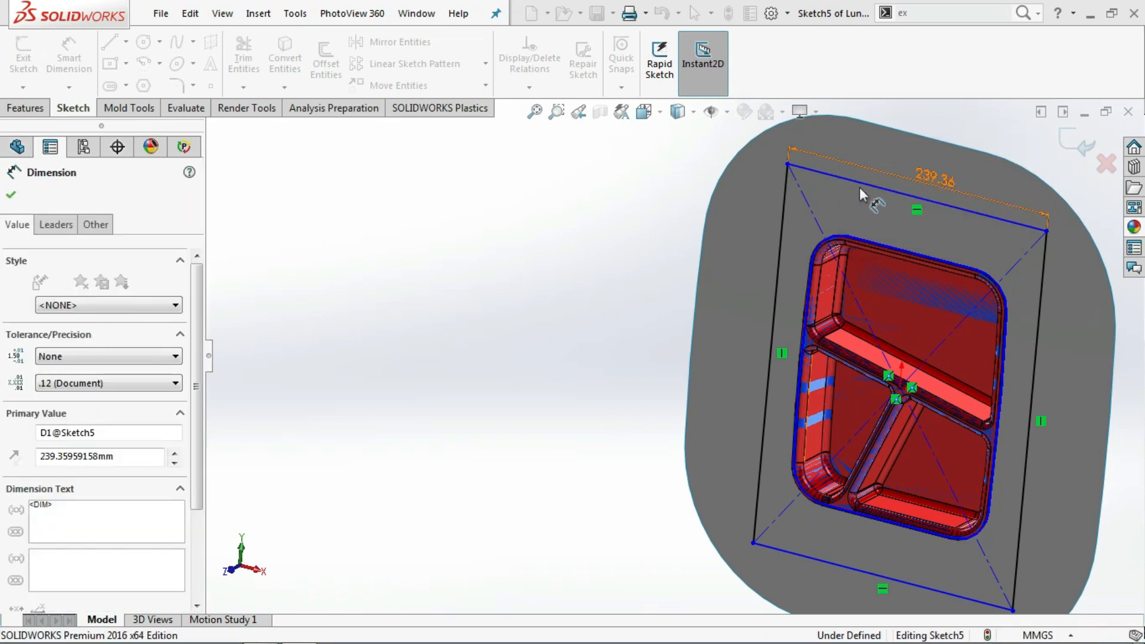
- Dimension the vertical side of the block rectangle and set its length to 300 mm
{"action": "left_click", "coordinate": [784, 240]}
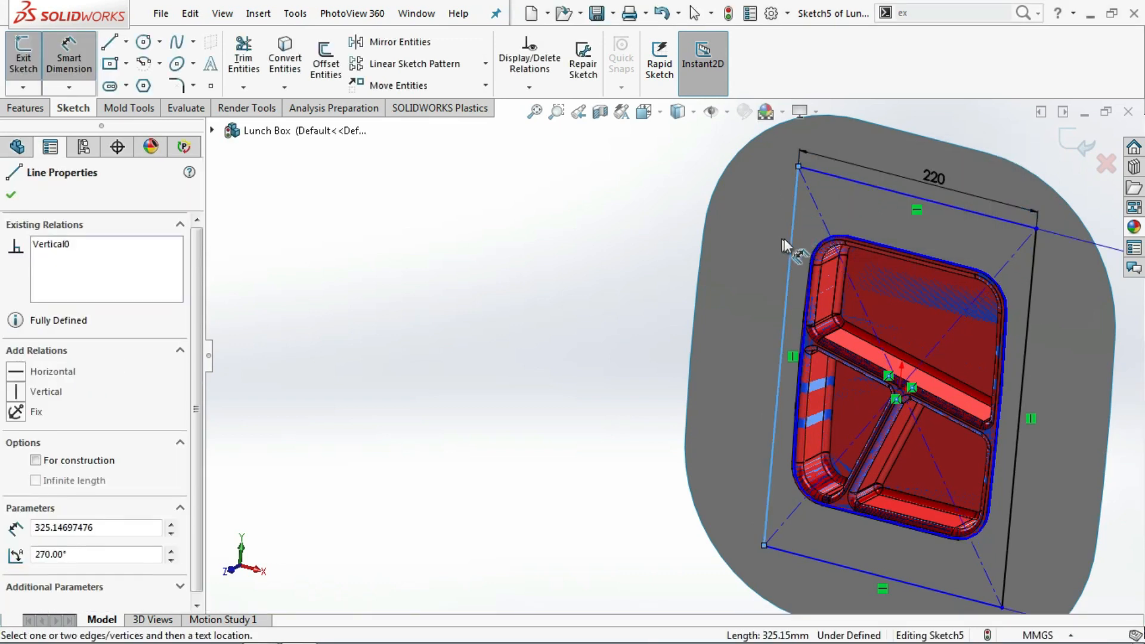
{"action": "left_click", "coordinate": [775, 239]}
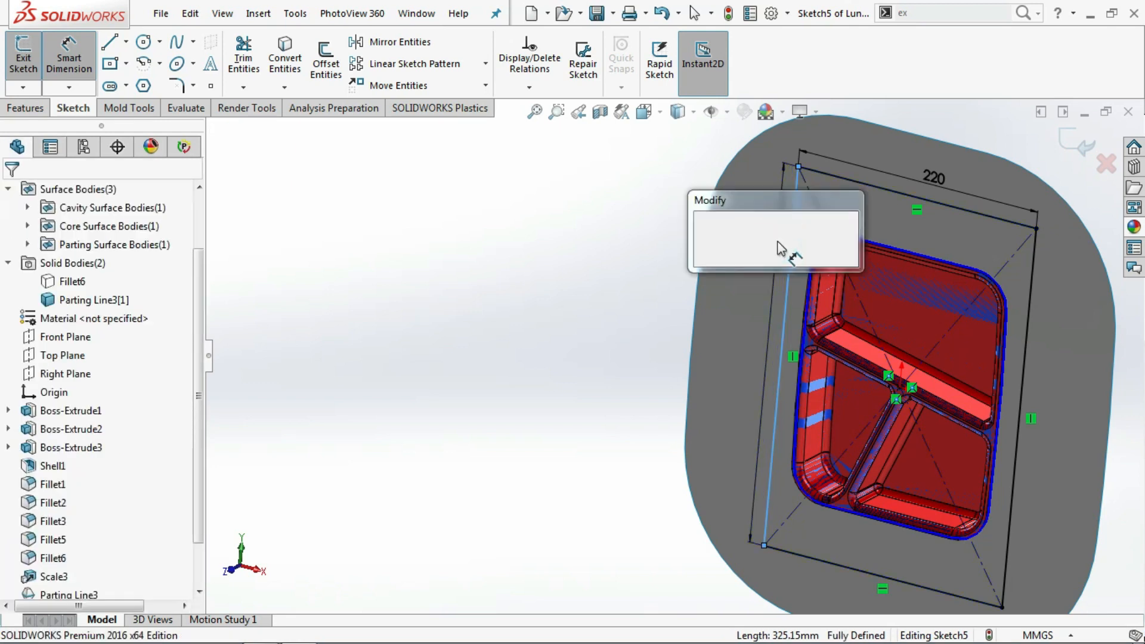
{"action": "type", "text": "3"}
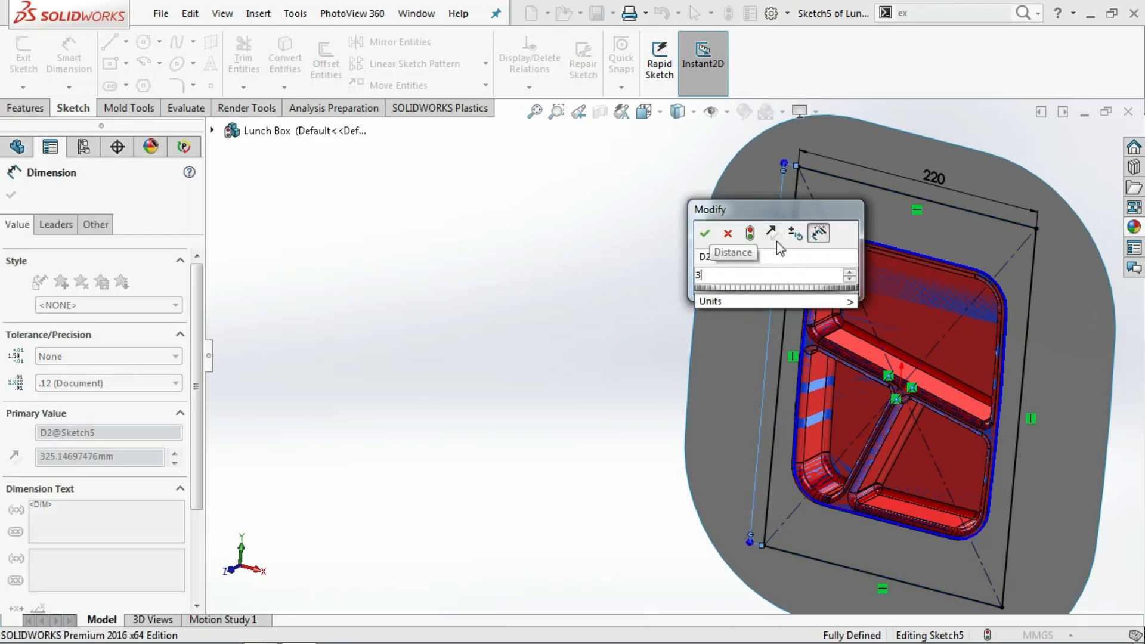
{"action": "type", "text": "00"}
{"action": "key", "text": "Return"}
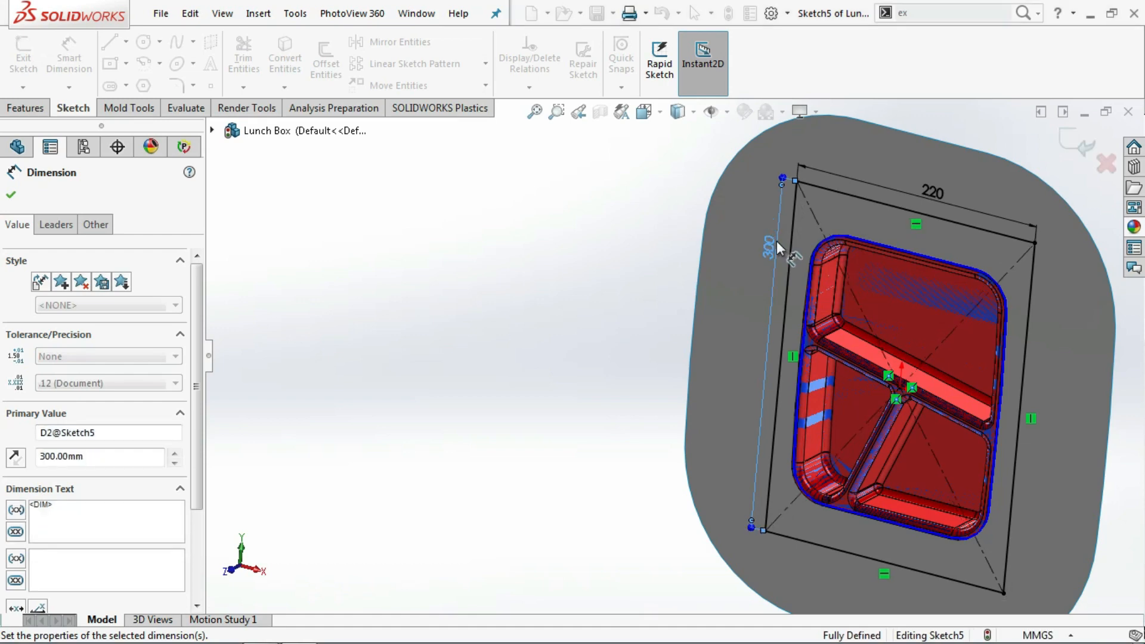
{"action": "left_click", "coordinate": [11, 194]}
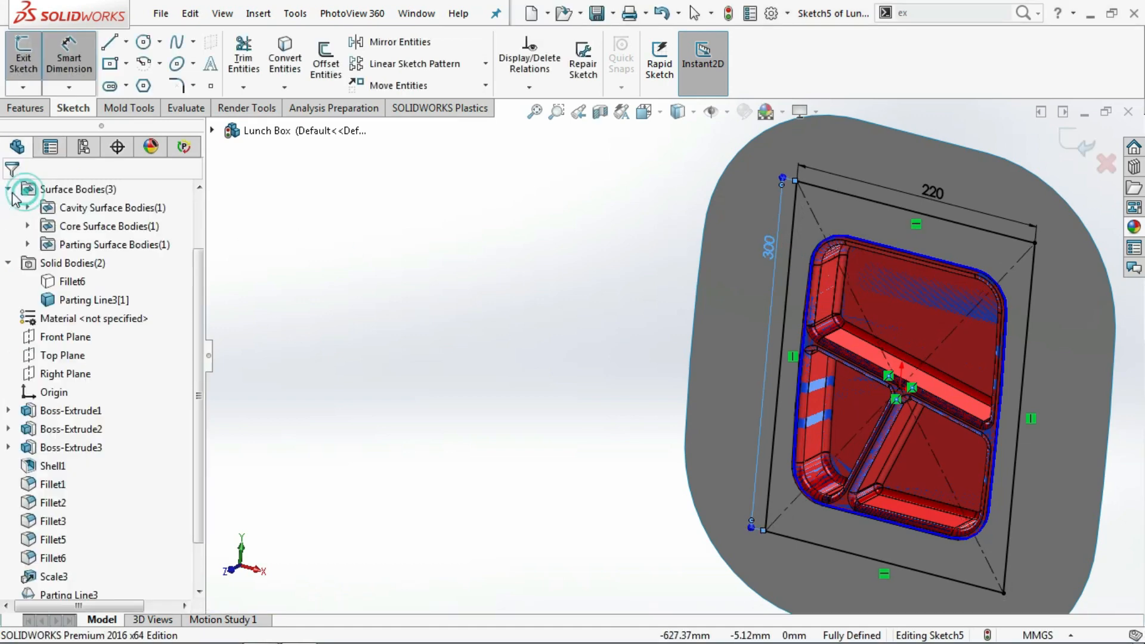
- Finish the block sketch and create the tooling split with the first block depth set to 60 mm
{"action": "scroll", "coordinate": [473, 305], "scroll_direction": "up", "scroll_amount": 2}
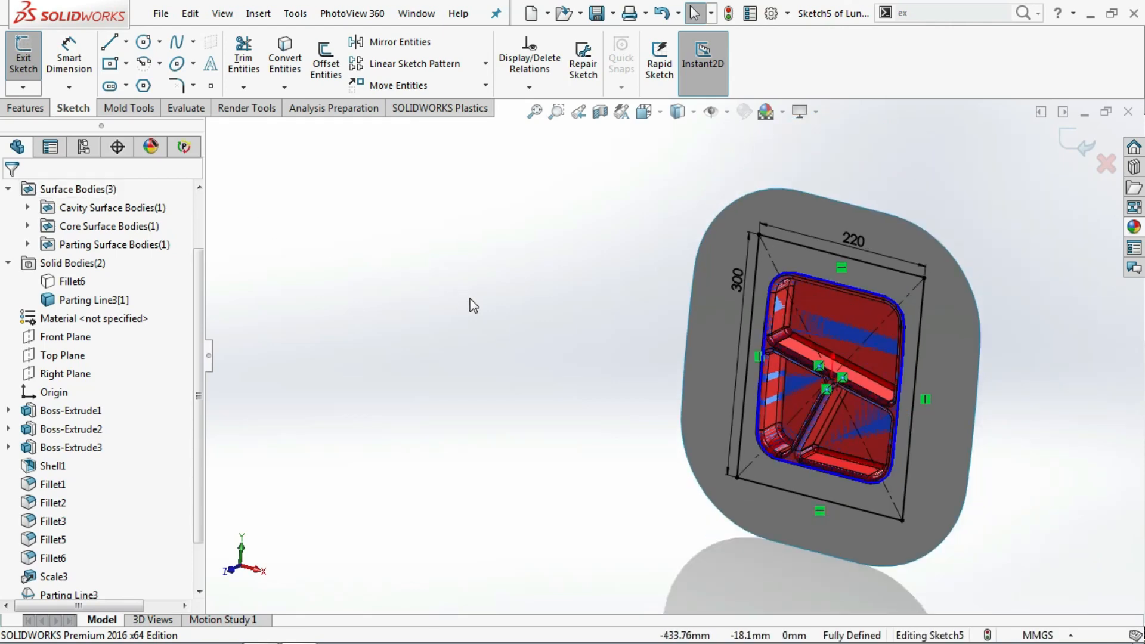
{"action": "middle_click_drag", "start_coordinate": [590, 359], "coordinate": [542, 346]}
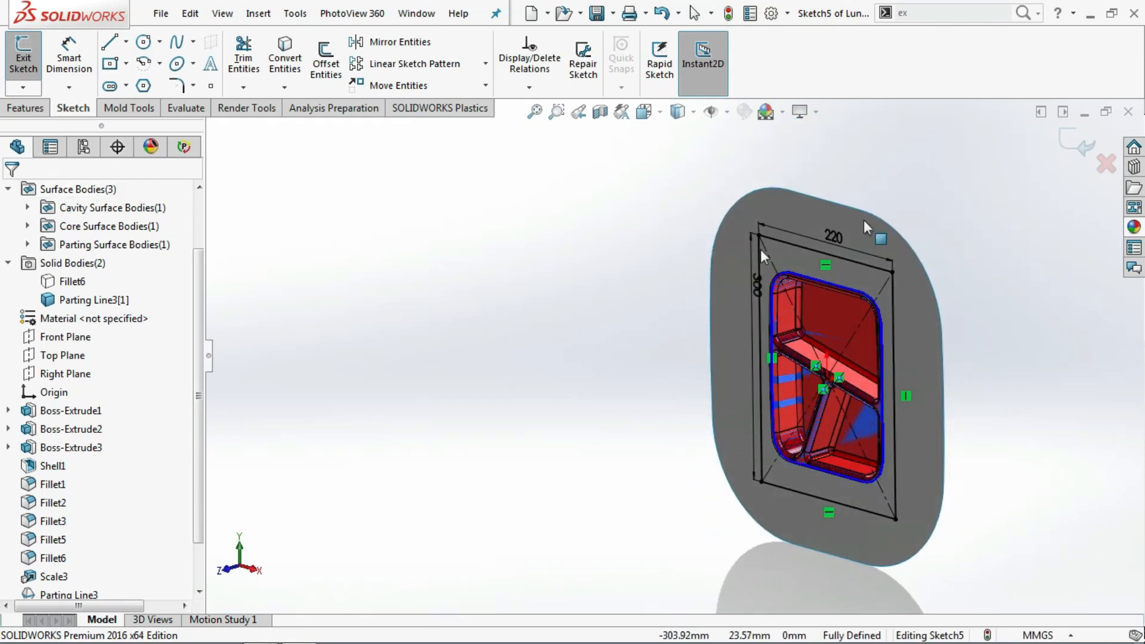
{"action": "left_click", "coordinate": [1067, 144]}
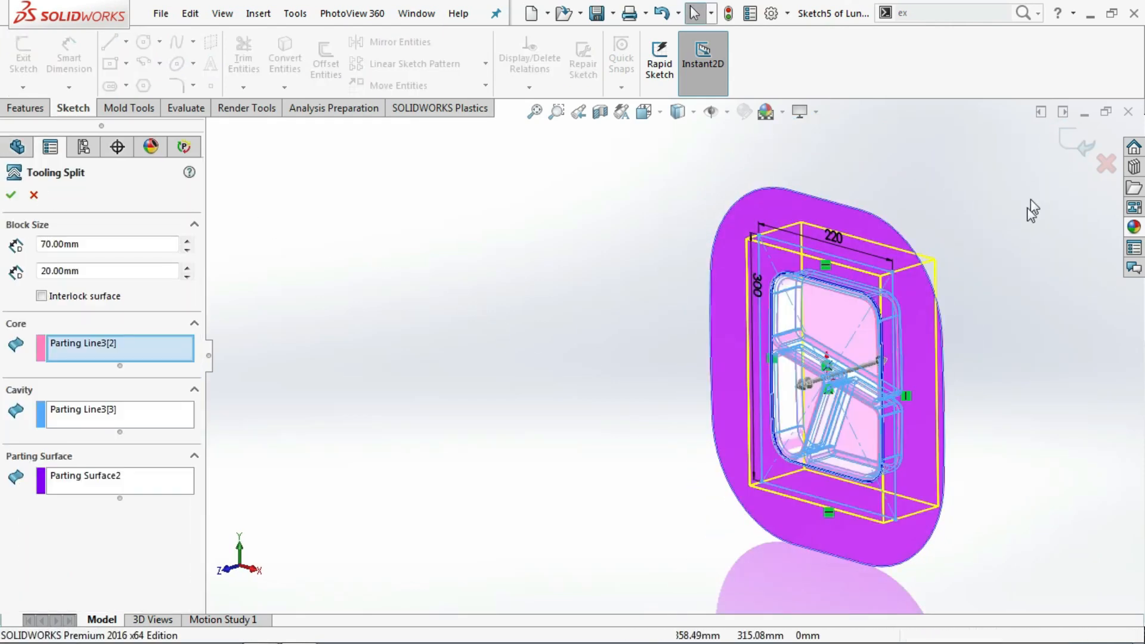
{"action": "middle_click_drag", "start_coordinate": [965, 299], "coordinate": [964, 350]}
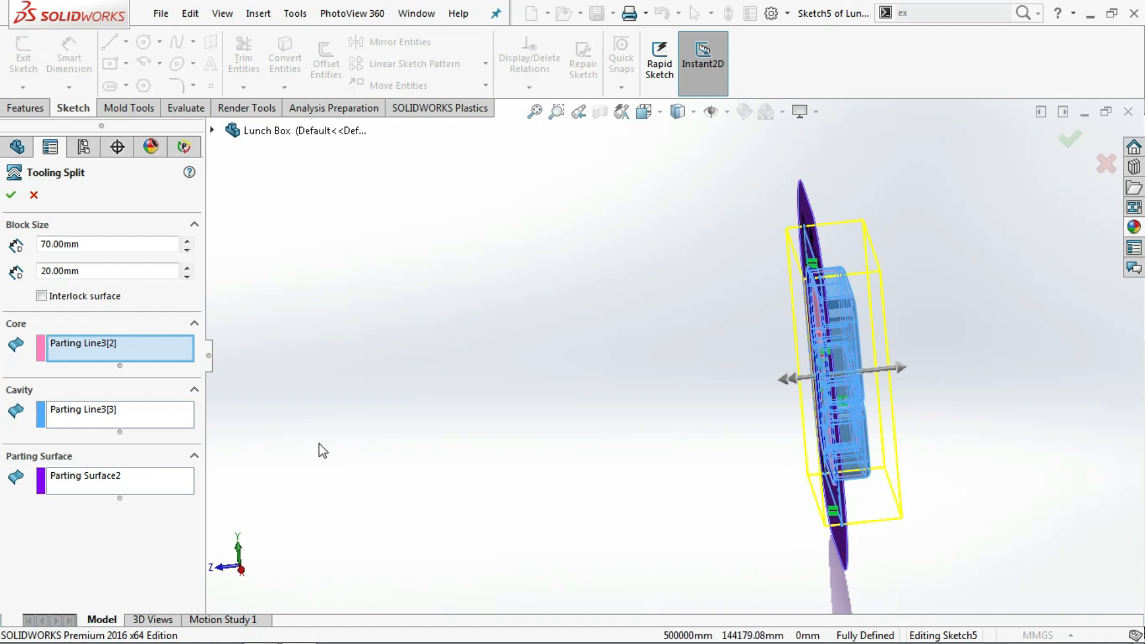
{"action": "left_click", "coordinate": [190, 250]}
{"action": "right_click", "coordinate": [189, 250]}
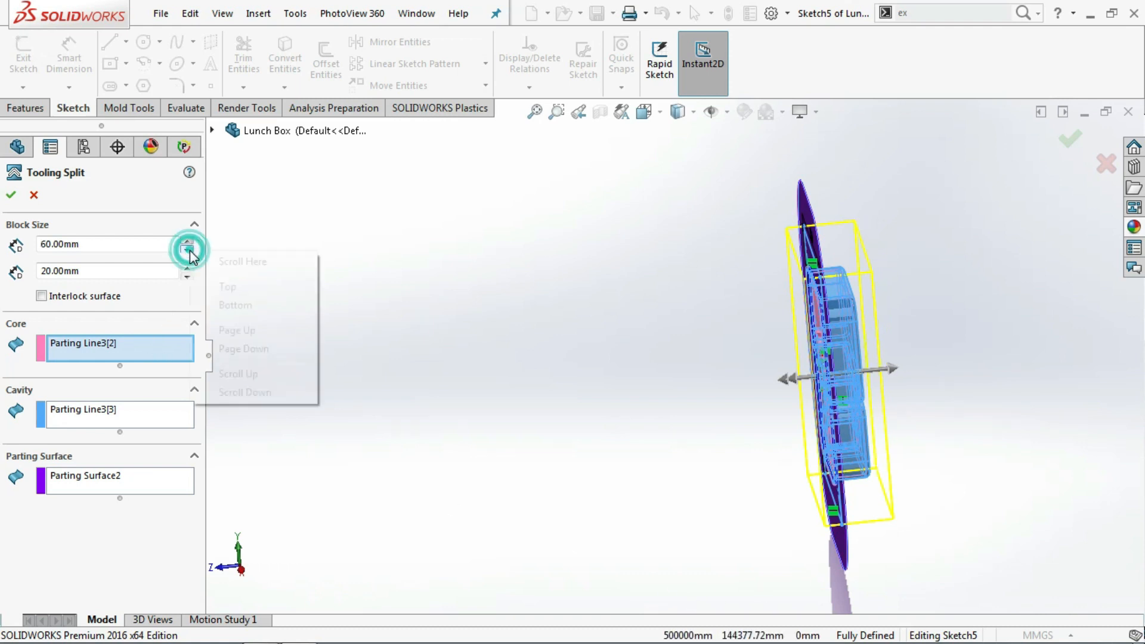
{"action": "left_click", "coordinate": [11, 198]}
{"action": "left_click", "coordinate": [12, 198]}
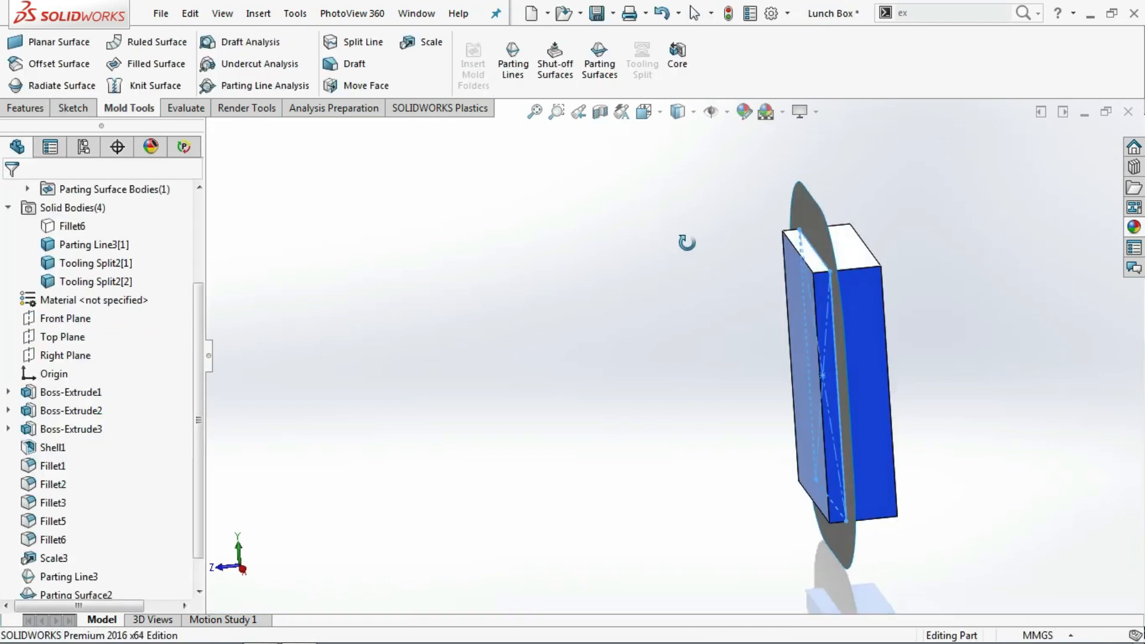
- Hide all surface bodies so only the solid mold blocks are displayed
{"action": "middle_click_drag", "start_coordinate": [687, 242], "coordinate": [661, 230]}
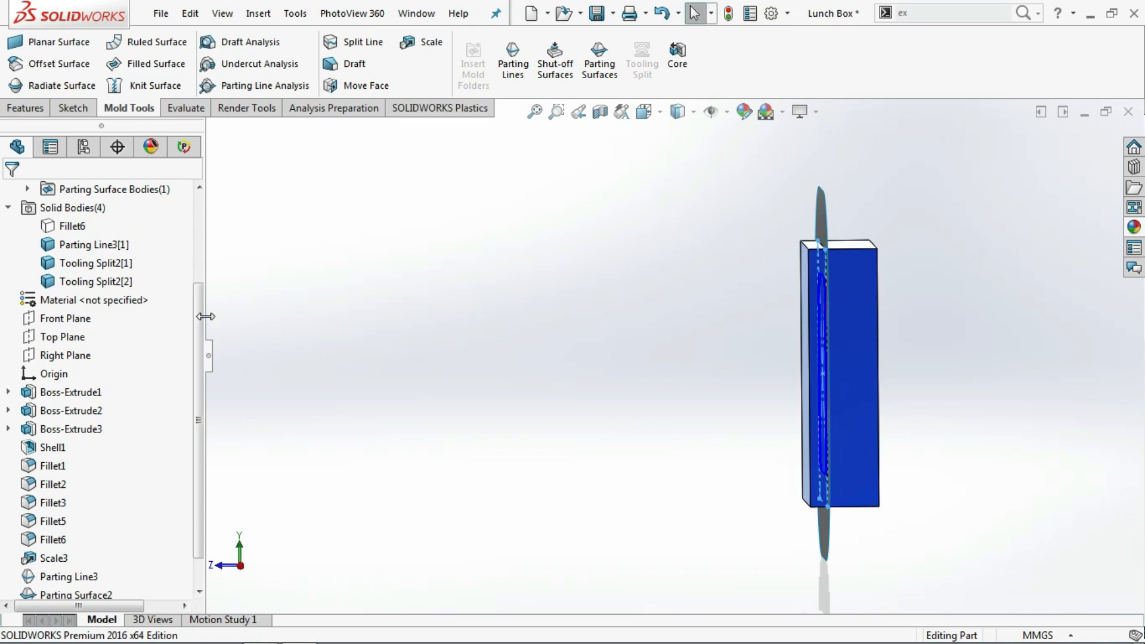
{"action": "left_click_drag", "start_coordinate": [200, 317], "coordinate": [198, 246]}
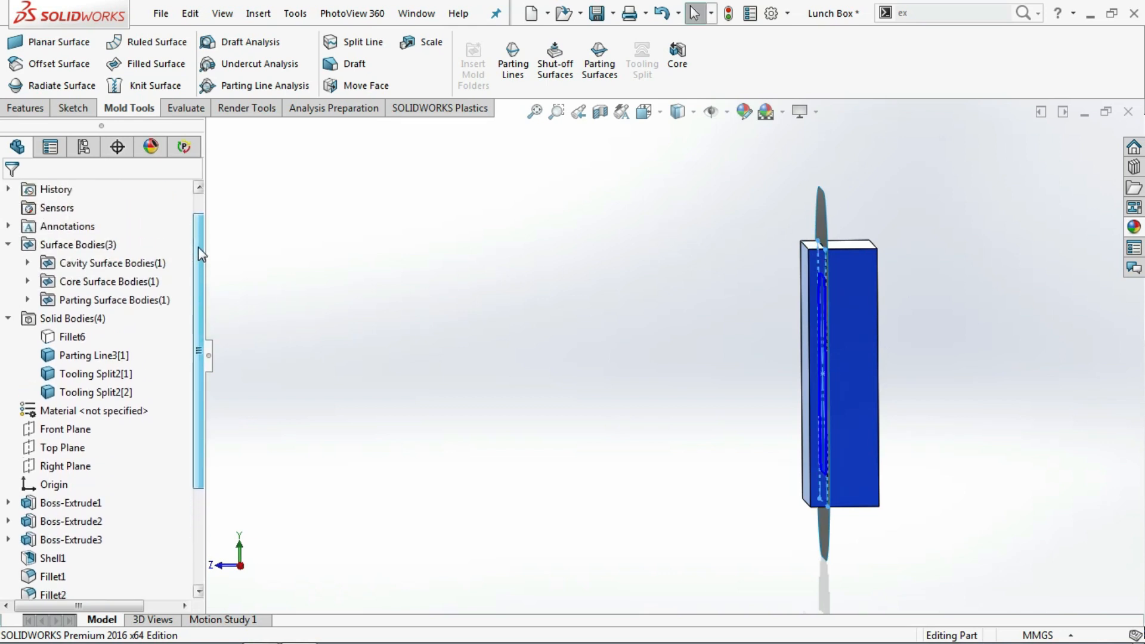
{"action": "left_click", "coordinate": [96, 248]}
{"action": "right_click", "coordinate": [96, 248]}
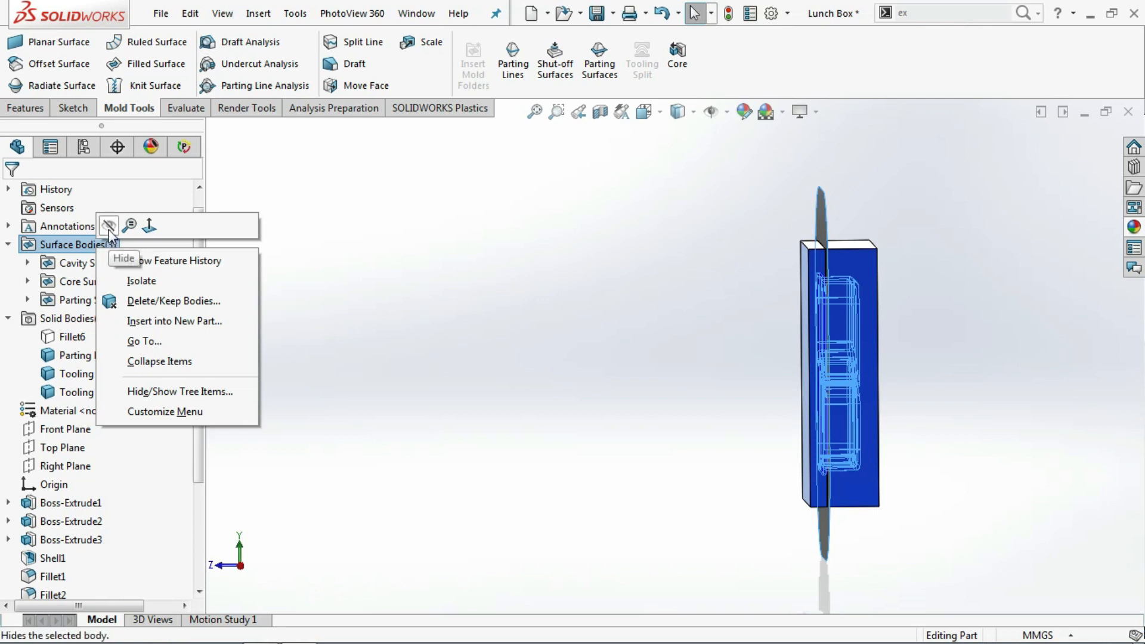
{"action": "left_click", "coordinate": [108, 225]}
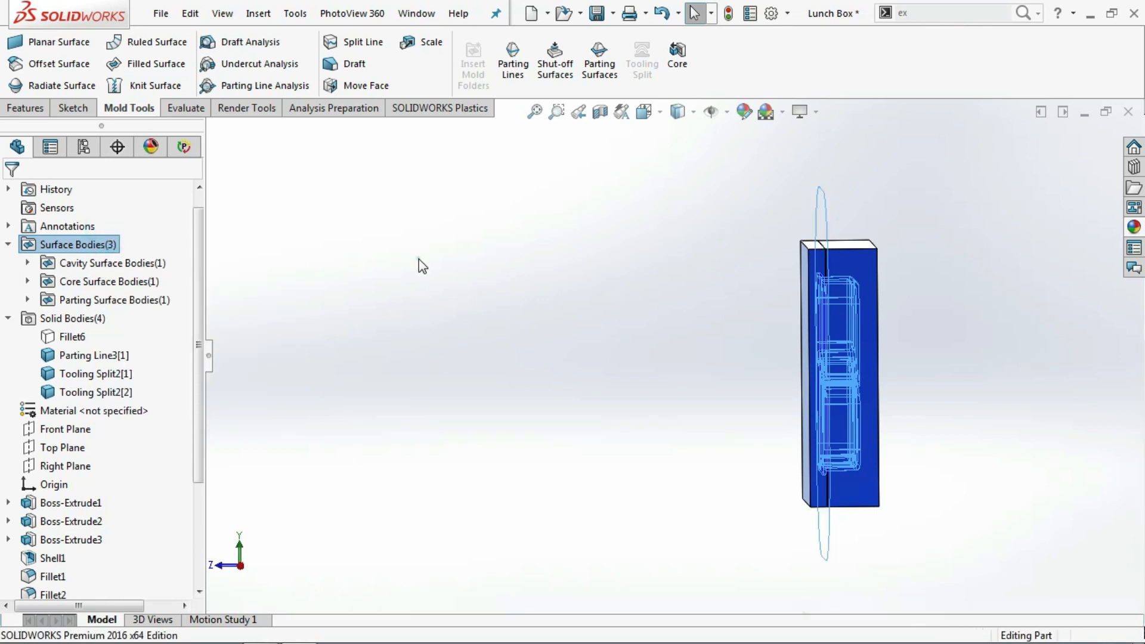
{"action": "middle_click_drag", "start_coordinate": [493, 288], "coordinate": [563, 300]}
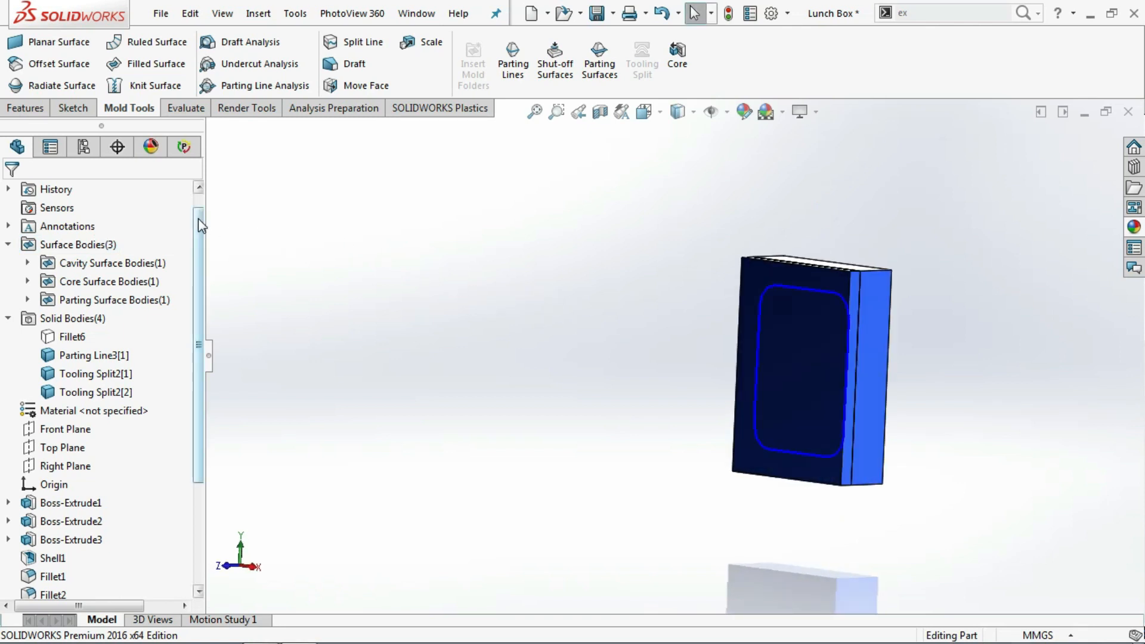
- Start saving the solid bodies as separate part files and assign file names to all of them automatically
{"action": "right_click", "coordinate": [85, 320]}
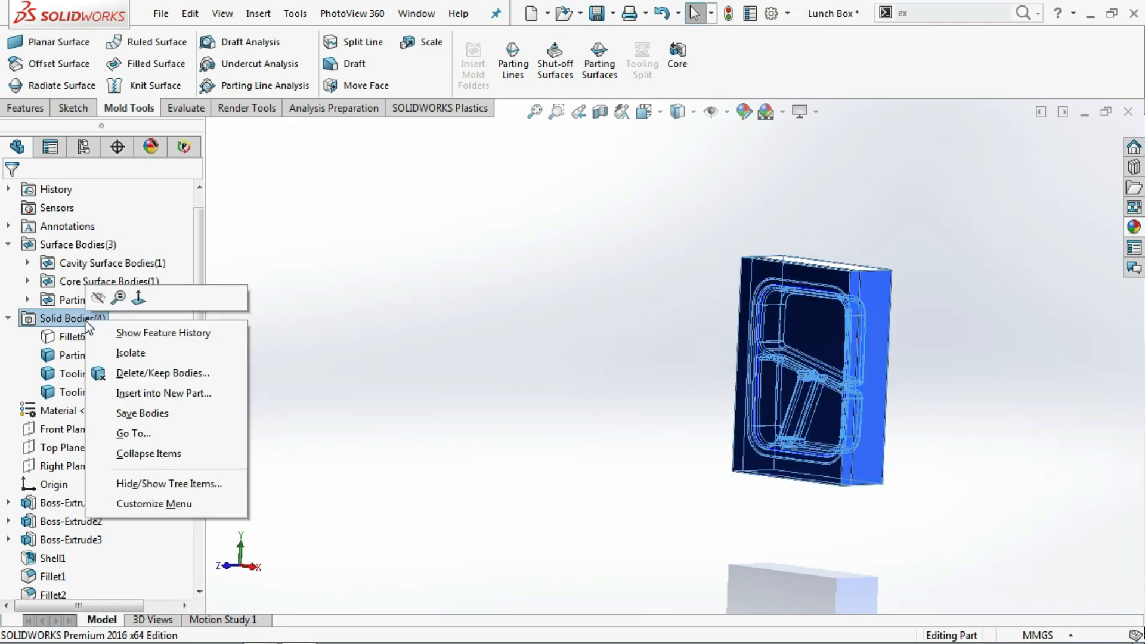
{"action": "left_click", "coordinate": [144, 413]}
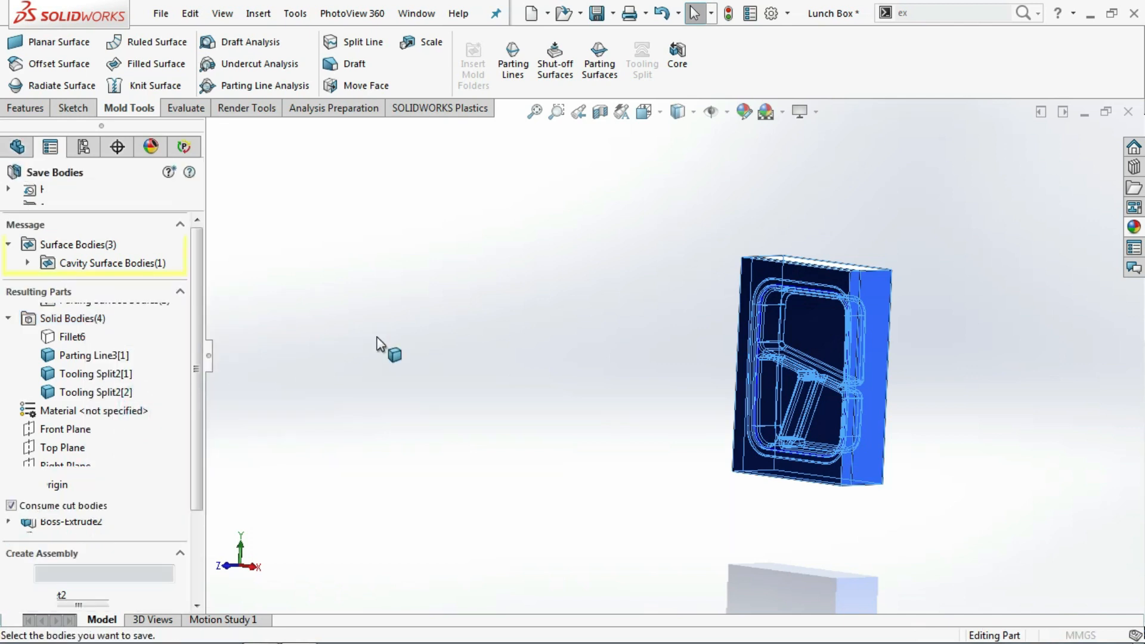
{"action": "left_click", "coordinate": [118, 481]}
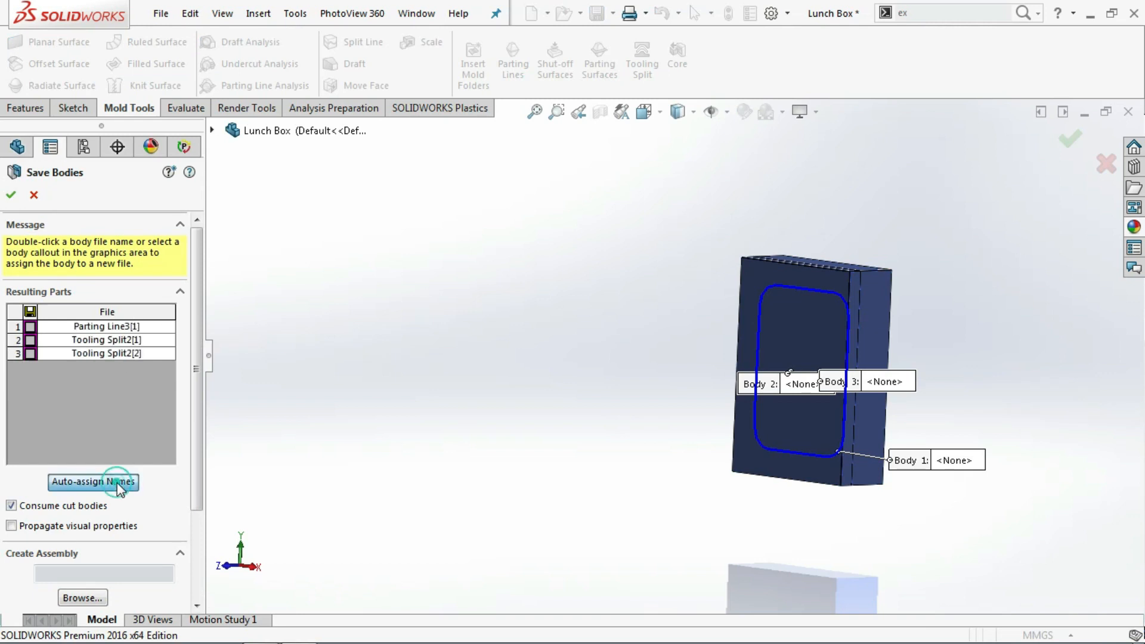
{"action": "scroll", "coordinate": [195, 419], "scroll_direction": "down", "scroll_amount": 2}
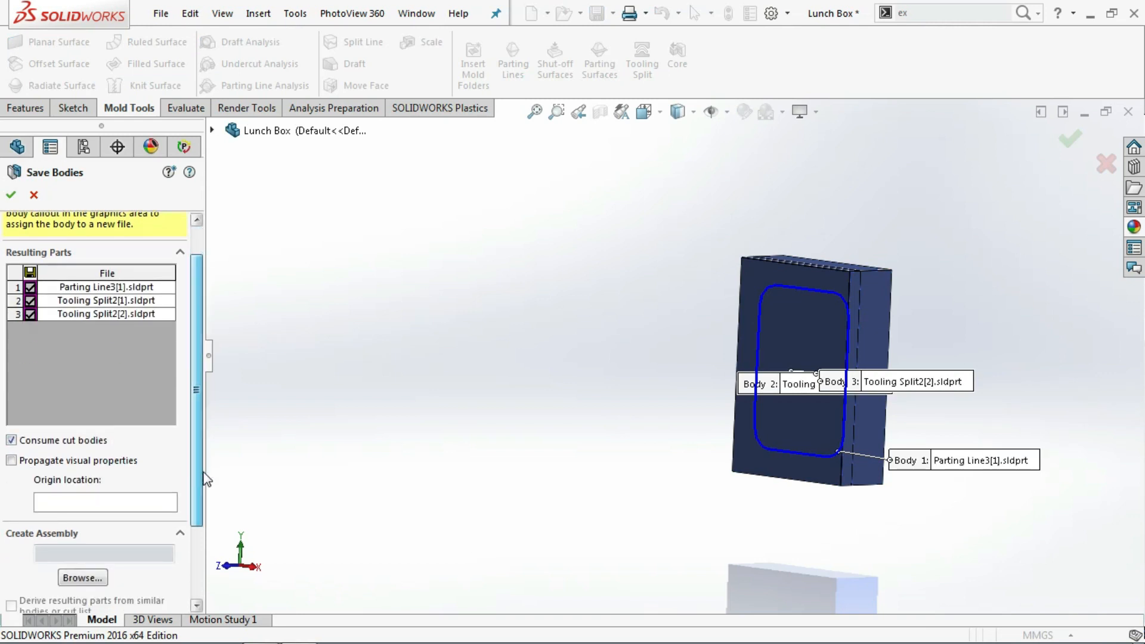
- Set the bodies to be assembled in a split assembly named Mold Tool 2 in the Documents library and complete the body saving
{"action": "left_click", "coordinate": [82, 577]}
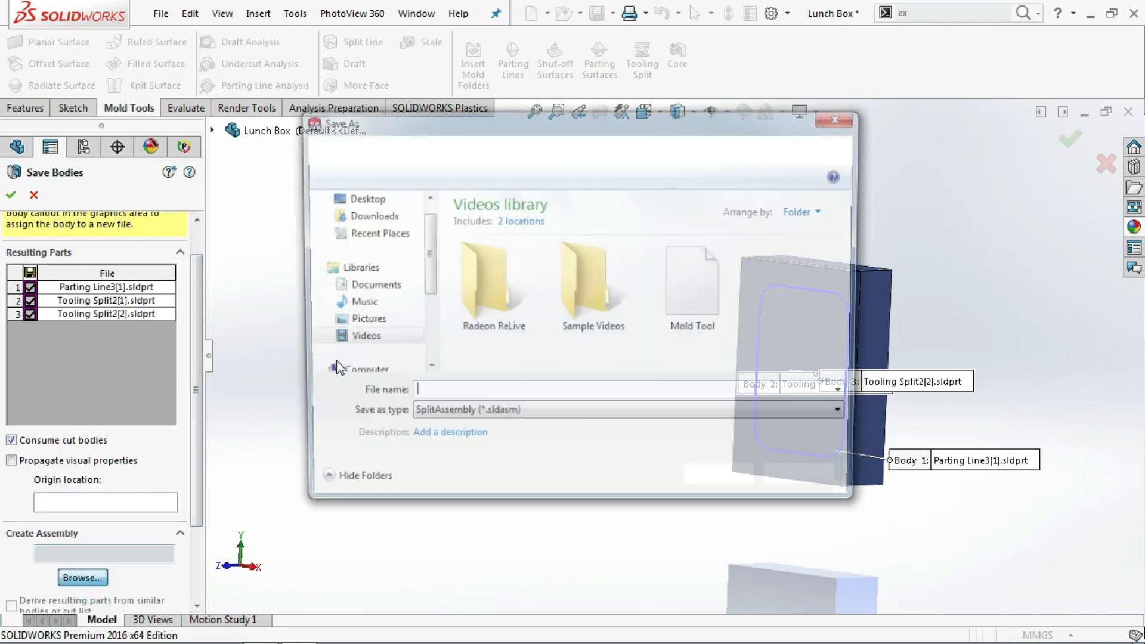
{"action": "left_click", "coordinate": [365, 286]}
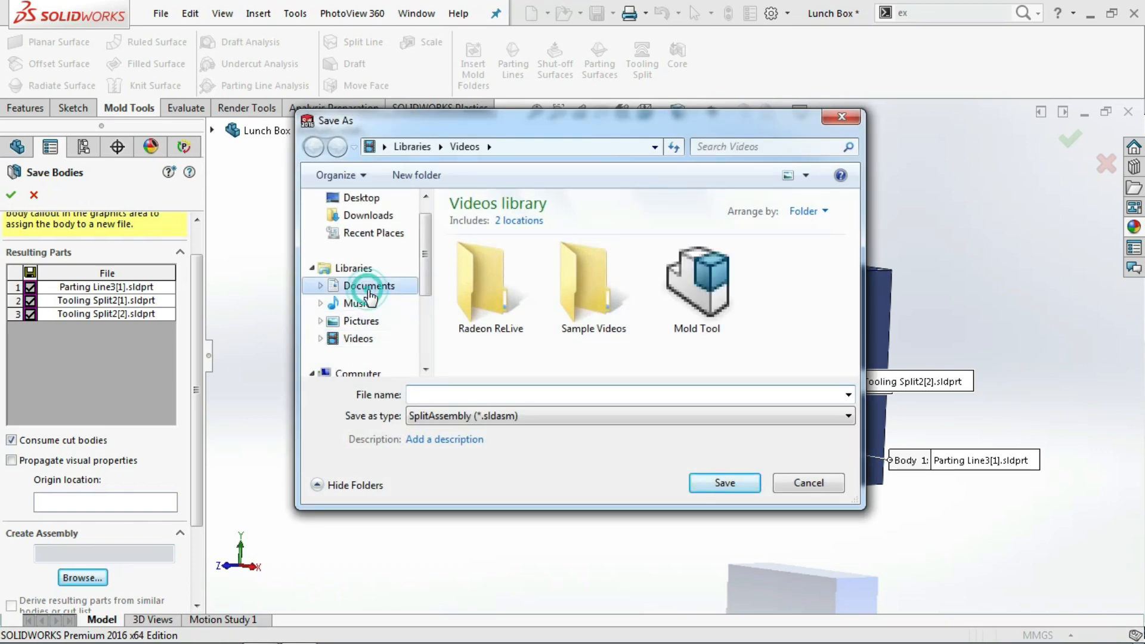
{"action": "left_click", "coordinate": [452, 390]}
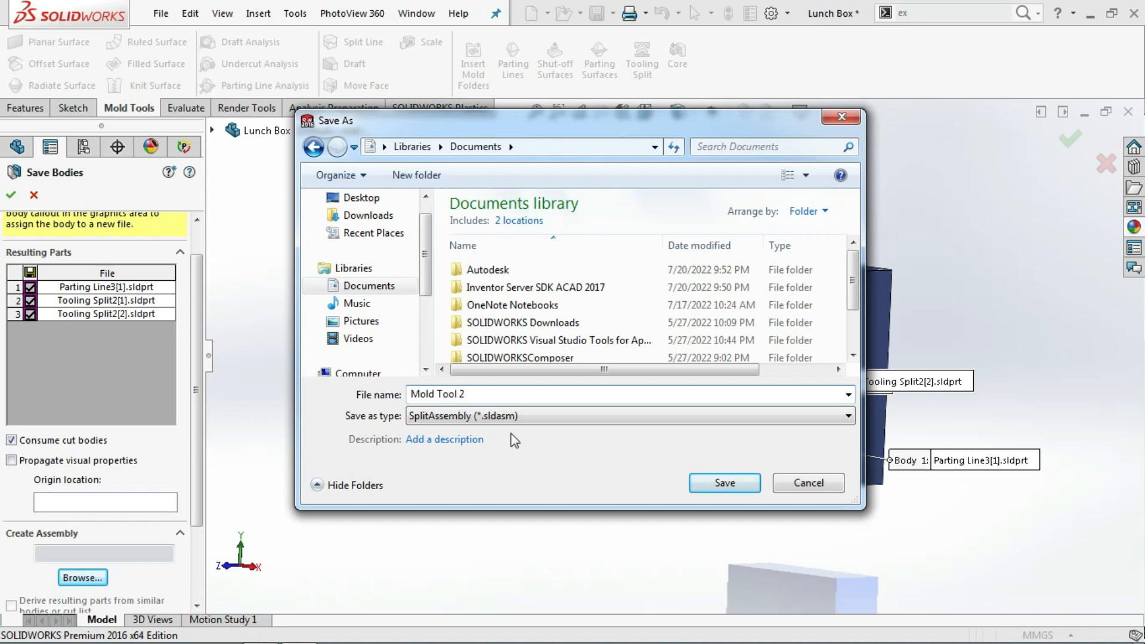
{"action": "left_click", "coordinate": [720, 484]}
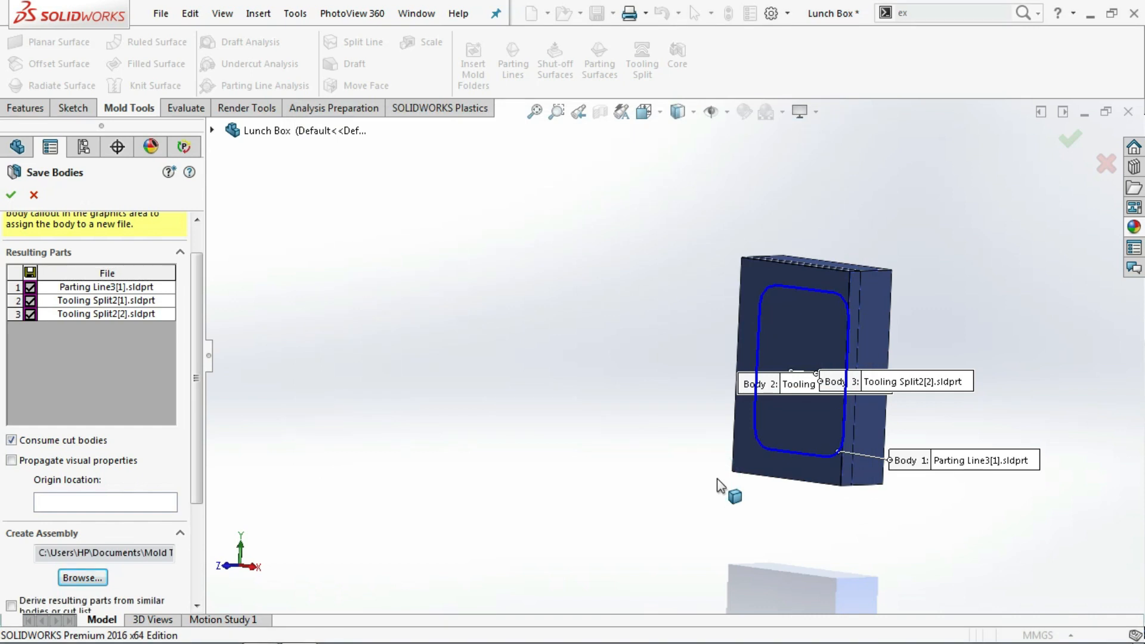
{"action": "left_click", "coordinate": [398, 17]}
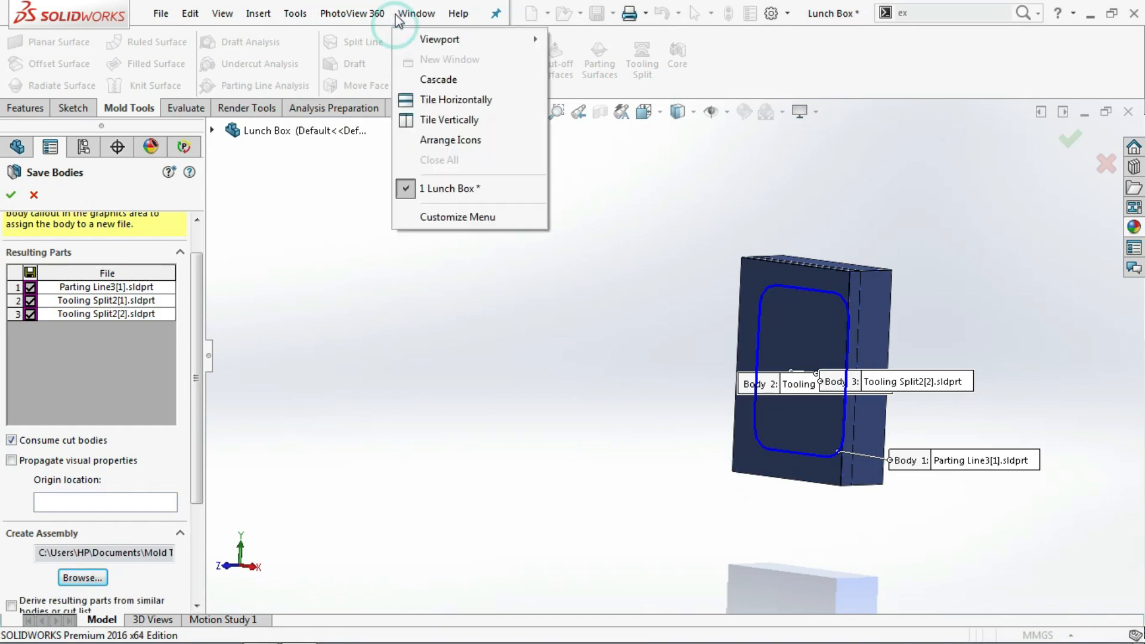
{"action": "left_click", "coordinate": [10, 197]}
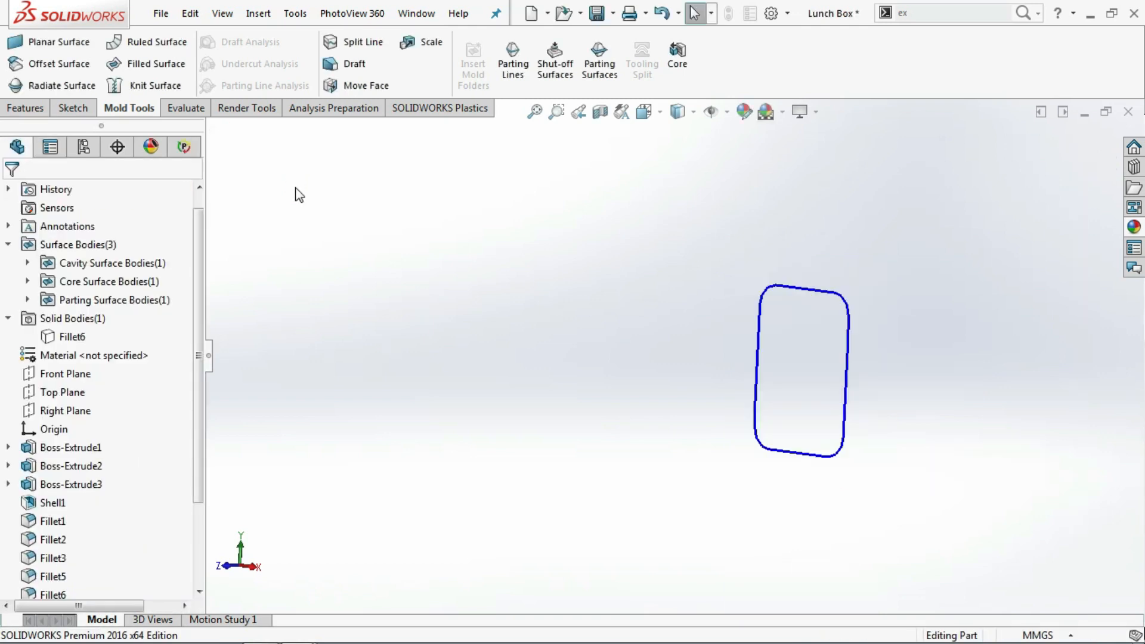
- Switch to the Mold Tool 2 assembly and view the whole mold from its side
{"action": "left_click", "coordinate": [416, 16]}
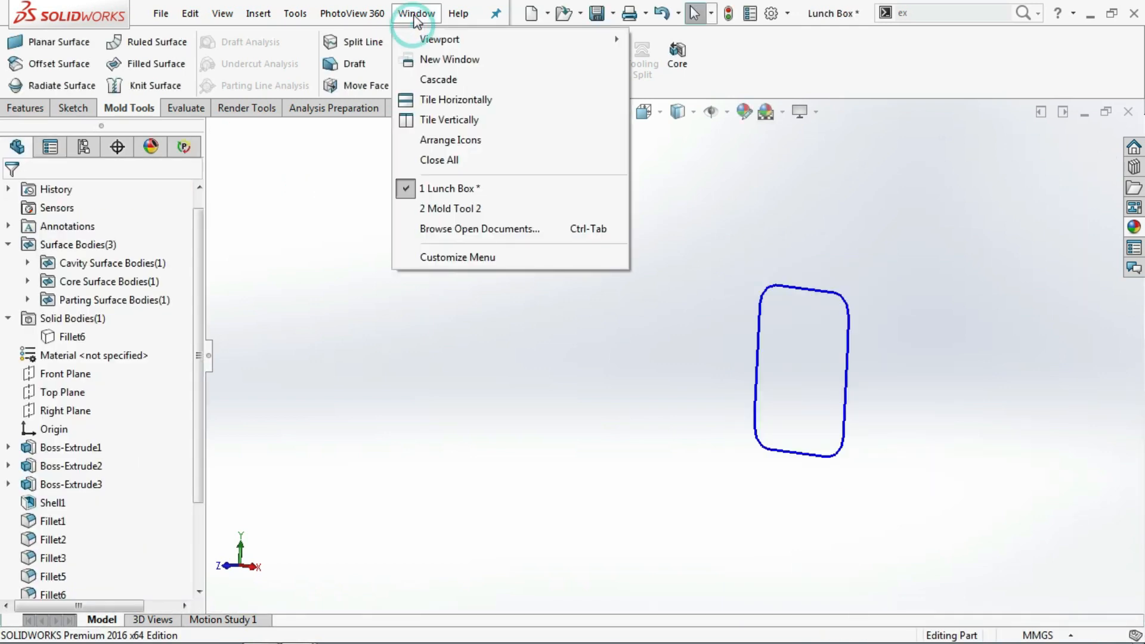
{"action": "left_click", "coordinate": [449, 209]}
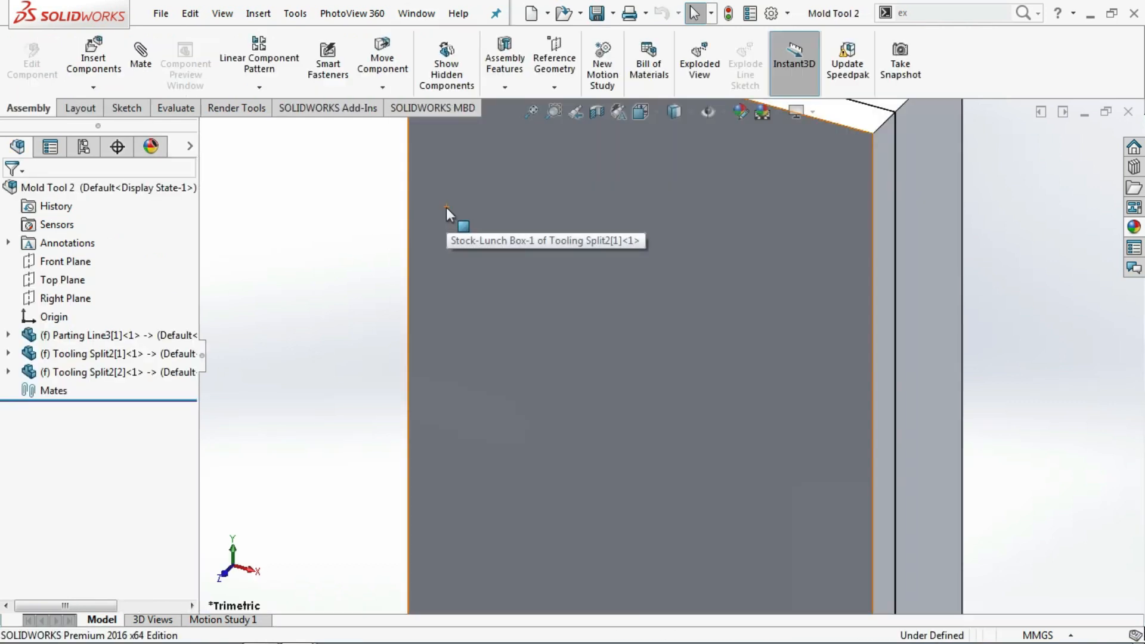
{"action": "key", "text": "f"}
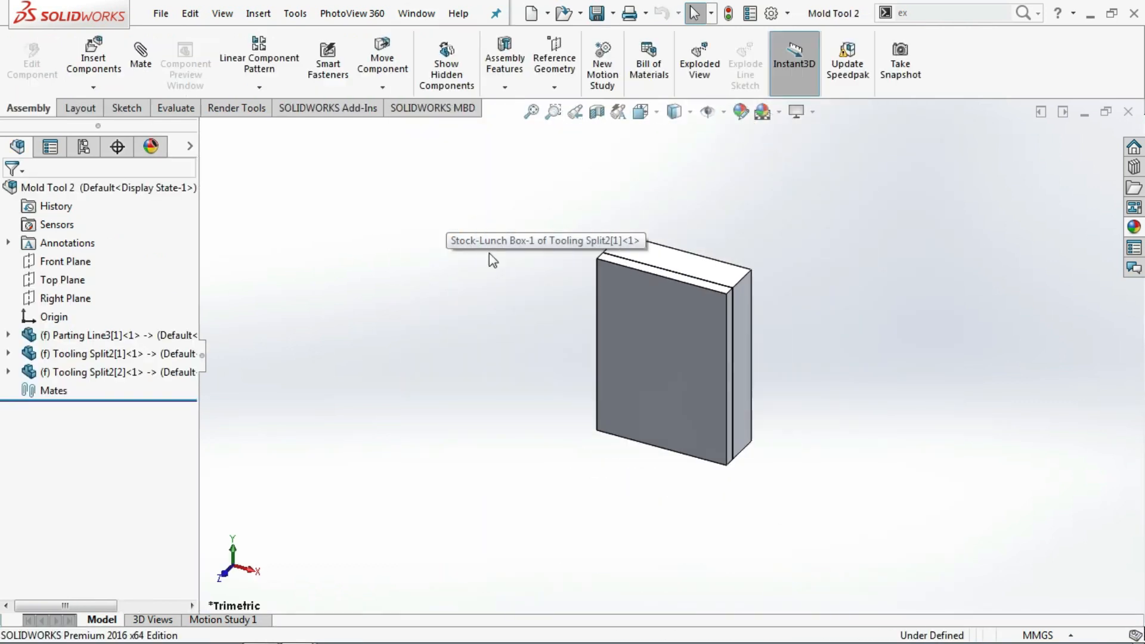
{"action": "middle_click_drag", "start_coordinate": [645, 346], "coordinate": [810, 457]}
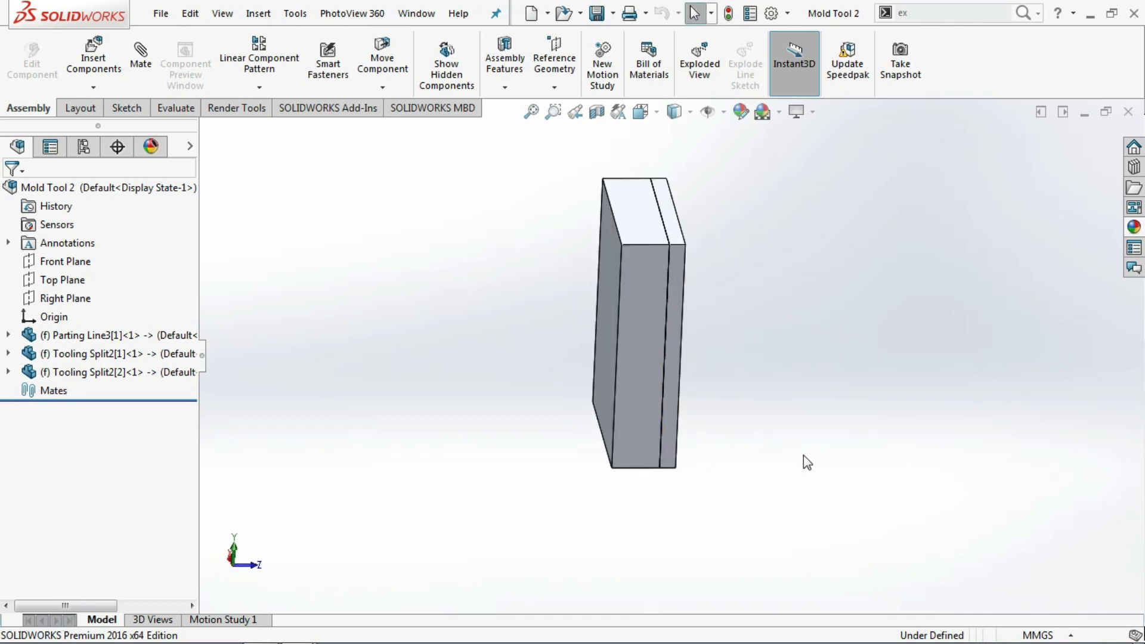
- Apply the polished aluminum appearance to both mold blocks, Tooling Split2[1] and Tooling Split2[2]
{"action": "left_click", "coordinate": [105, 339]}
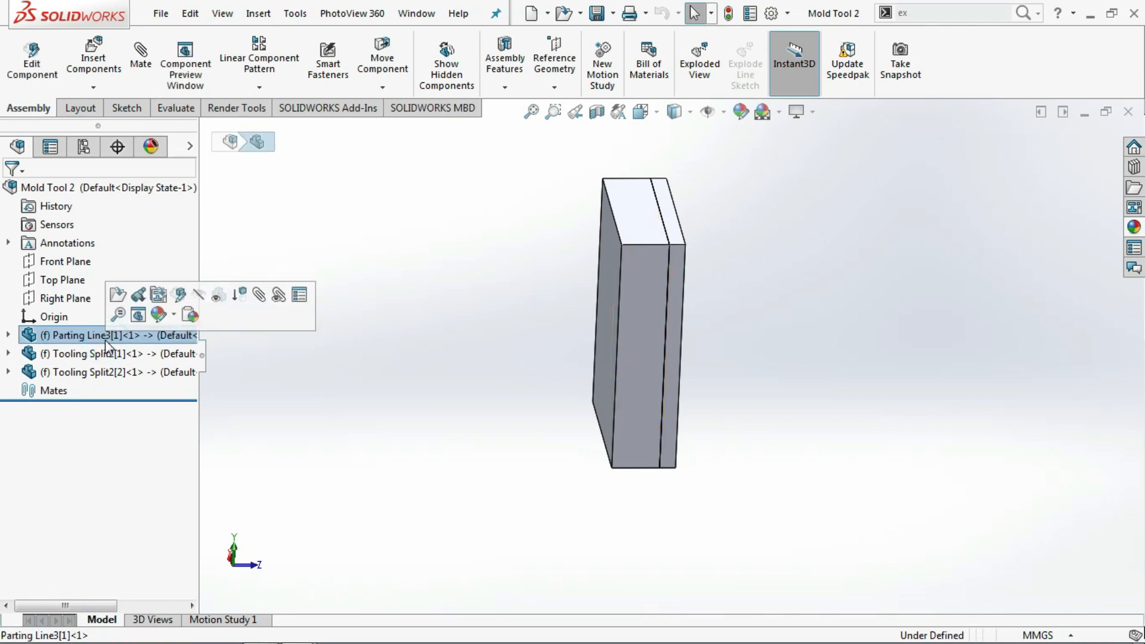
{"action": "left_click", "coordinate": [105, 356]}
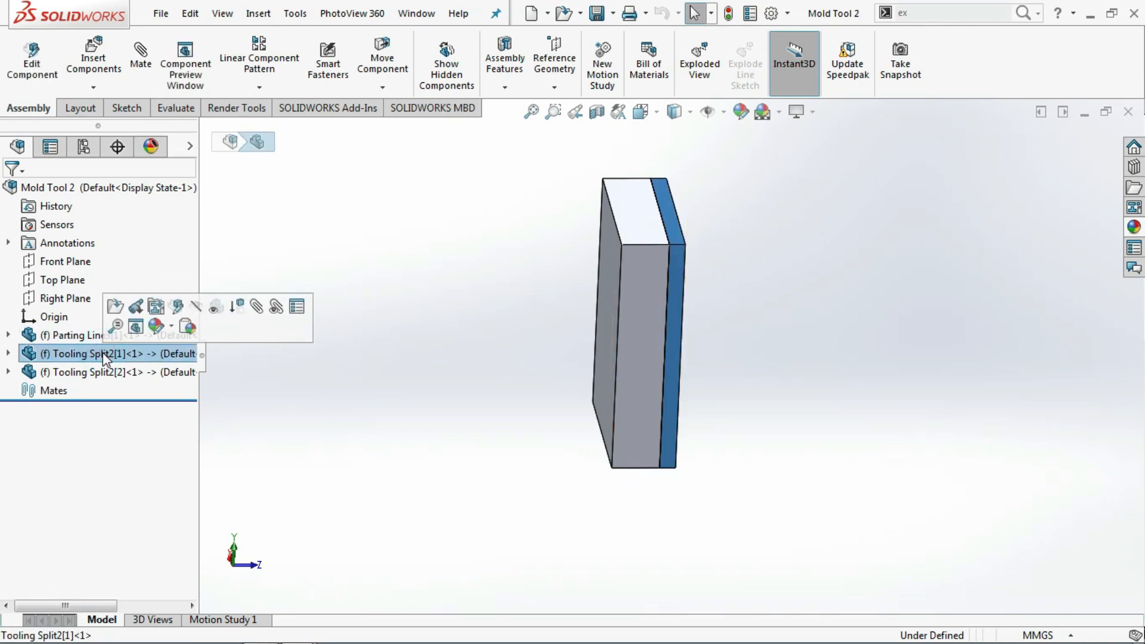
{"action": "left_click", "coordinate": [105, 372], "text": "ctrl"}
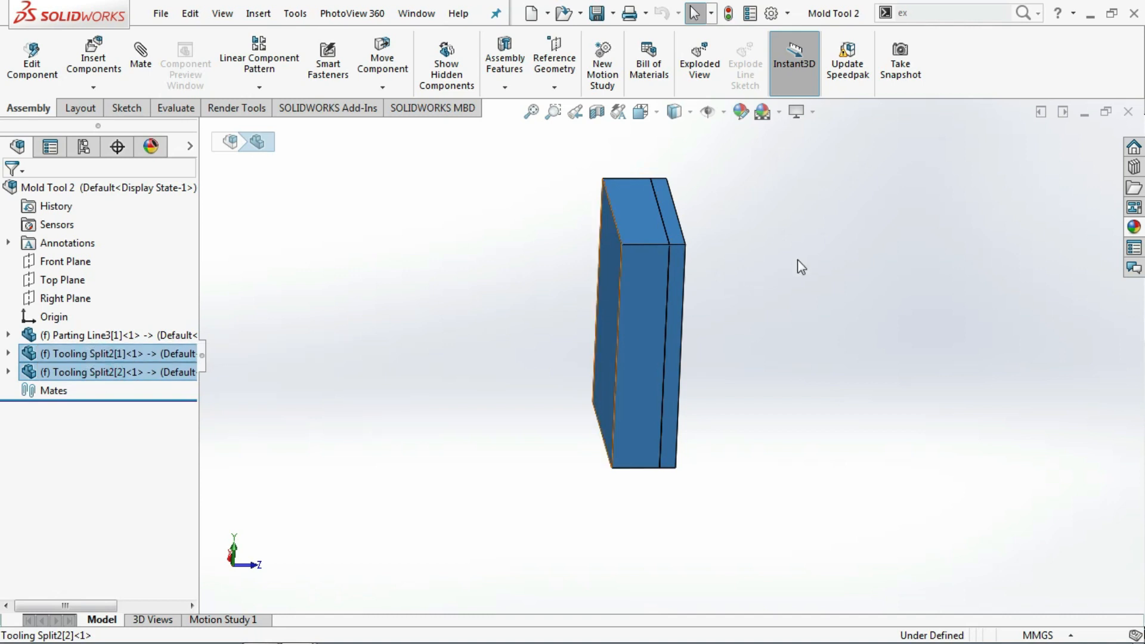
{"action": "left_click", "coordinate": [1133, 227]}
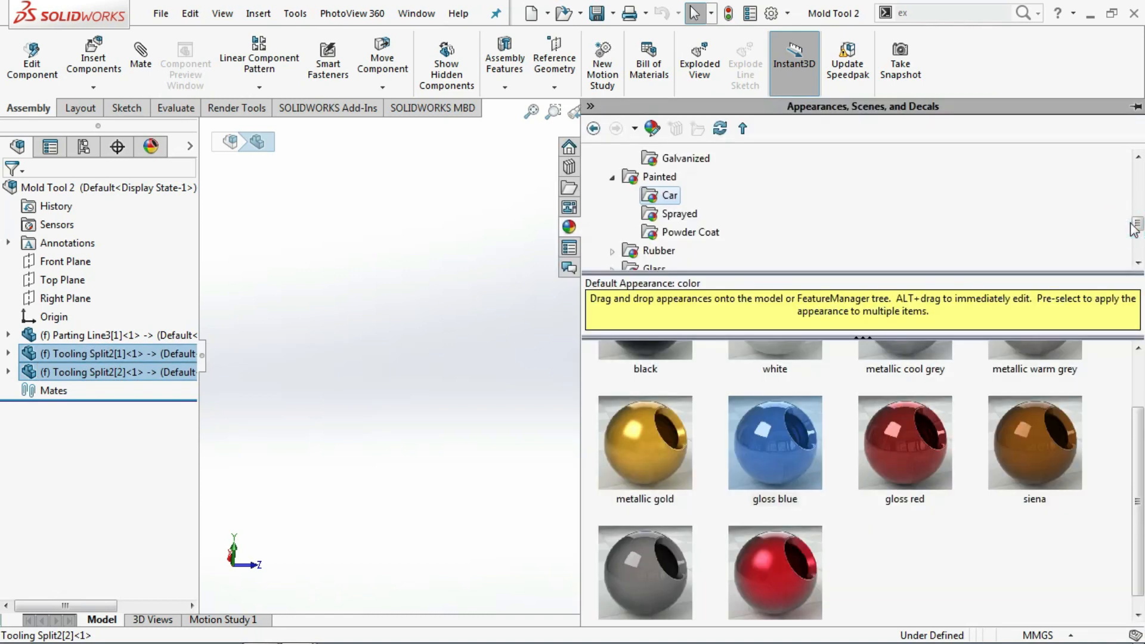
{"action": "scroll", "coordinate": [857, 227], "scroll_direction": "up", "scroll_amount": 7}
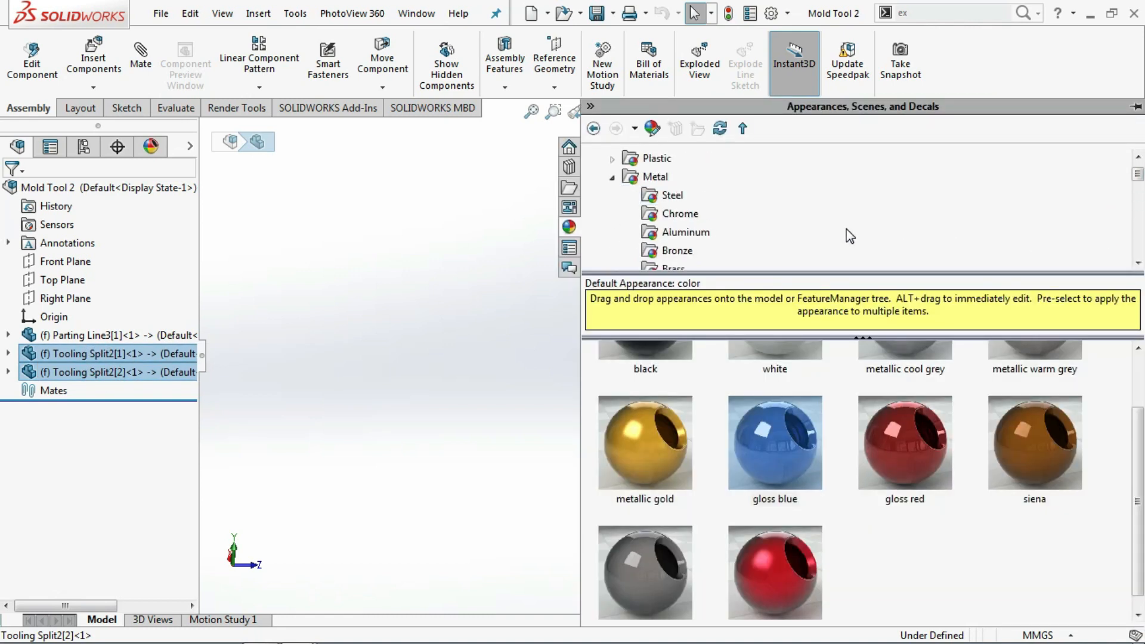
{"action": "left_click", "coordinate": [674, 250]}
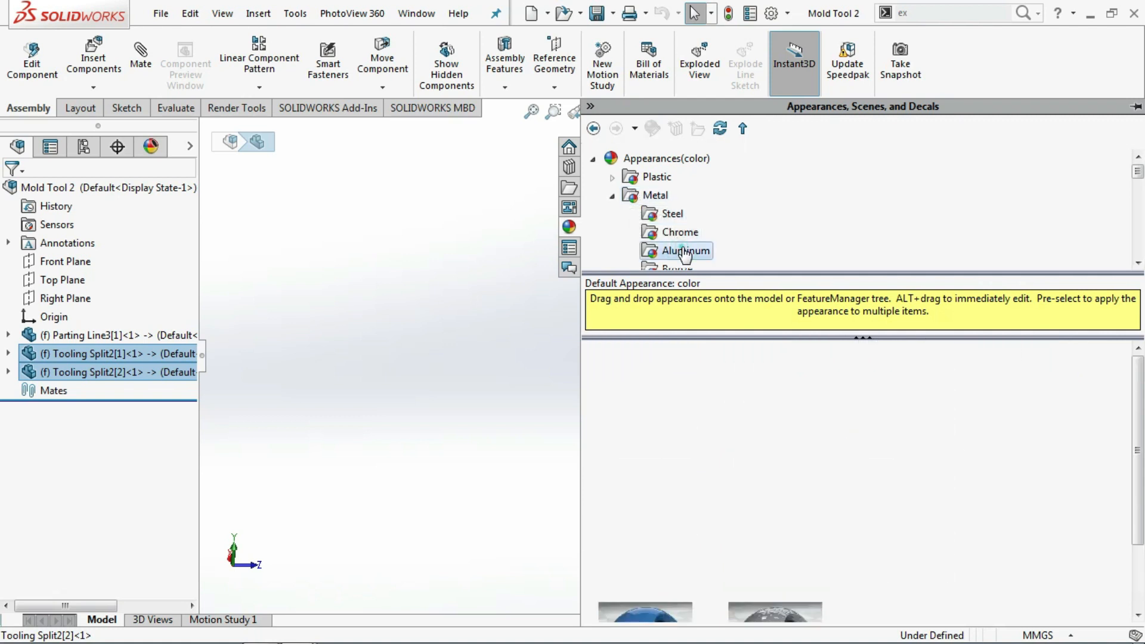
{"action": "left_click", "coordinate": [668, 358]}
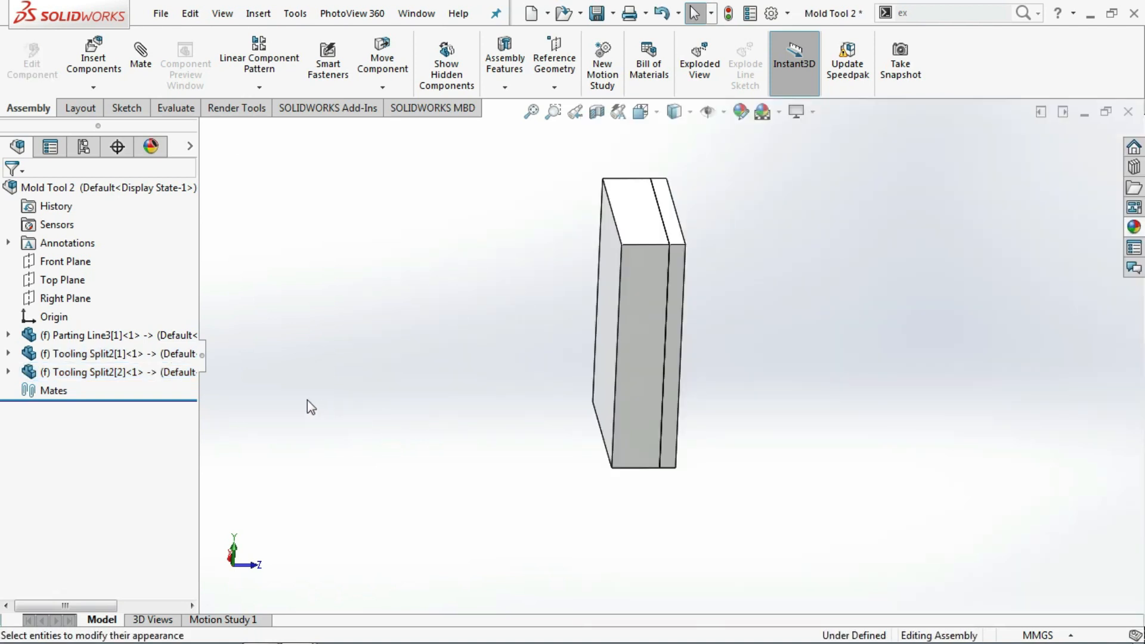
- Hide both mold blocks, Tooling Split2[1] and Tooling Split2[2], leaving only the lunch box displayed
{"action": "right_click", "coordinate": [159, 358]}
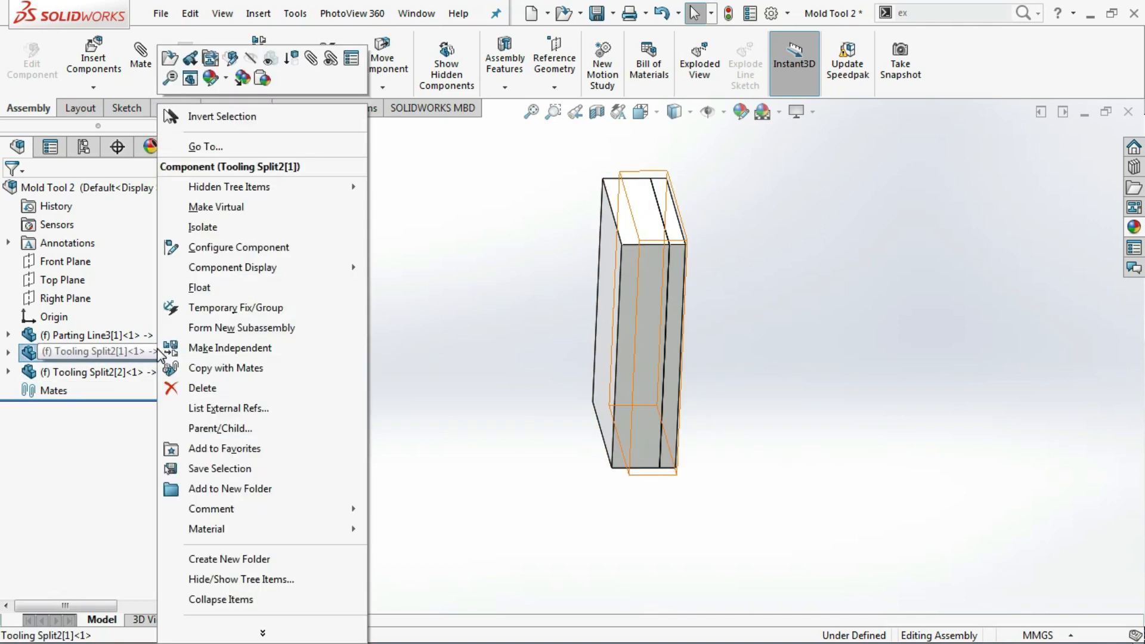
{"action": "left_click", "coordinate": [251, 59]}
{"action": "middle_click_drag", "start_coordinate": [434, 292], "coordinate": [358, 315]}
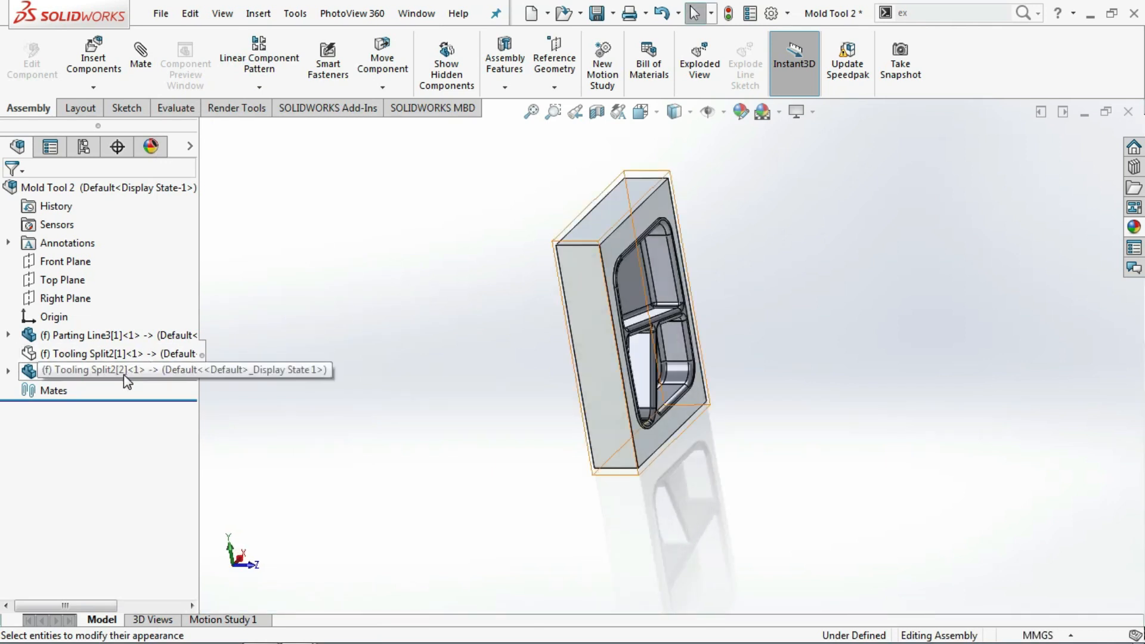
{"action": "right_click", "coordinate": [124, 374]}
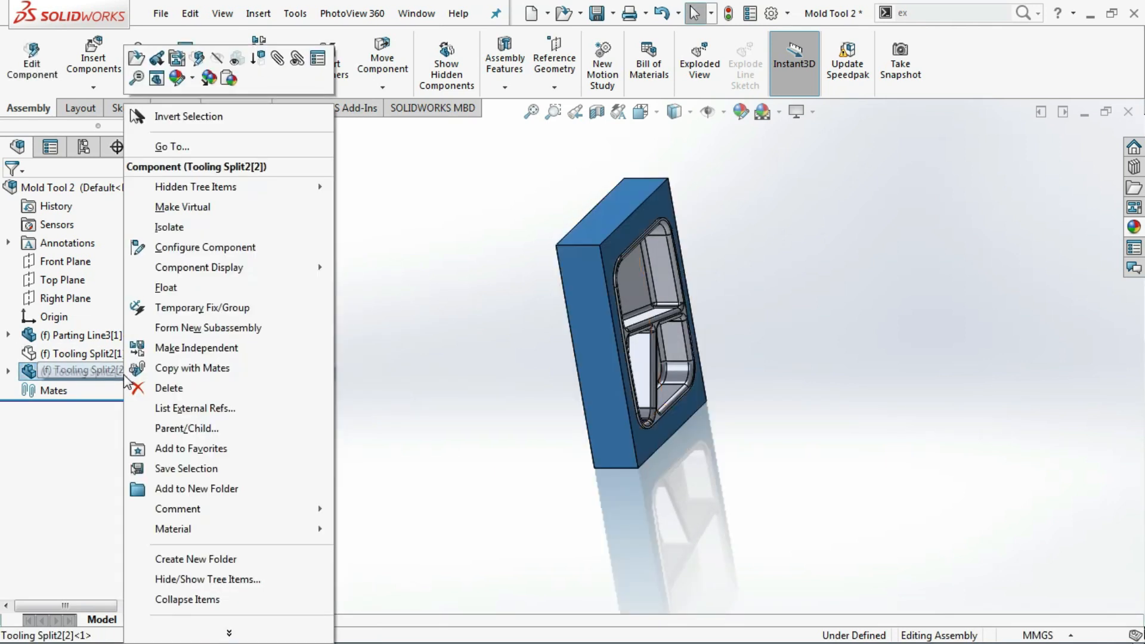
{"action": "left_click", "coordinate": [217, 58]}
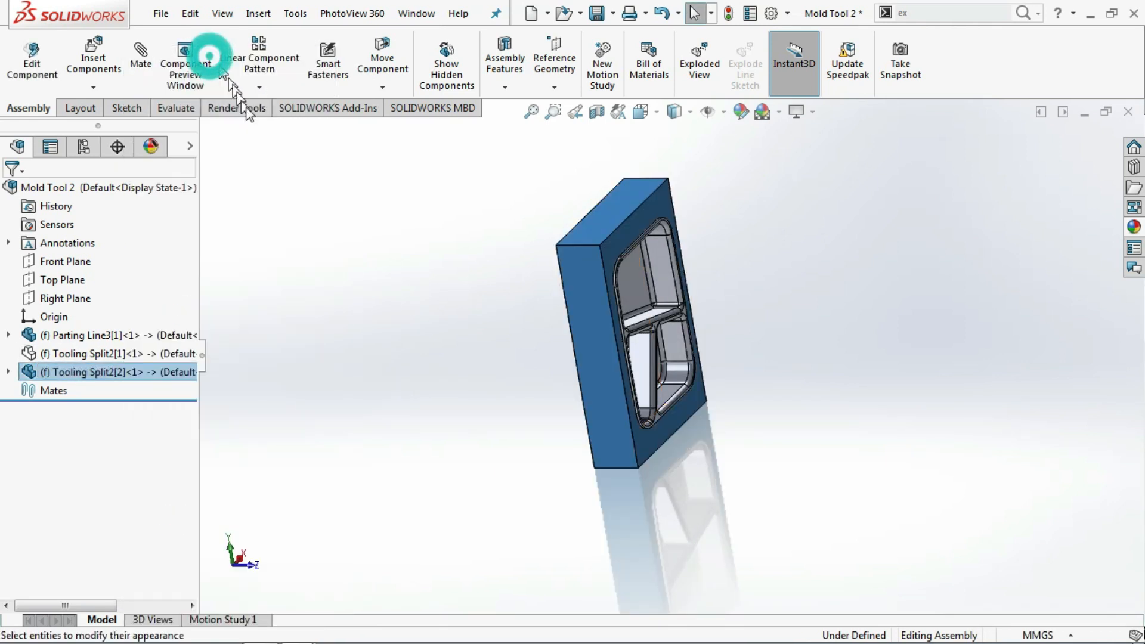
- Apply the gloss blue car paint appearance to the lunch box component, Parting Line3[1]
{"action": "left_click", "coordinate": [178, 335]}
{"action": "left_click", "coordinate": [179, 335]}
{"action": "left_click", "coordinate": [1131, 226]}
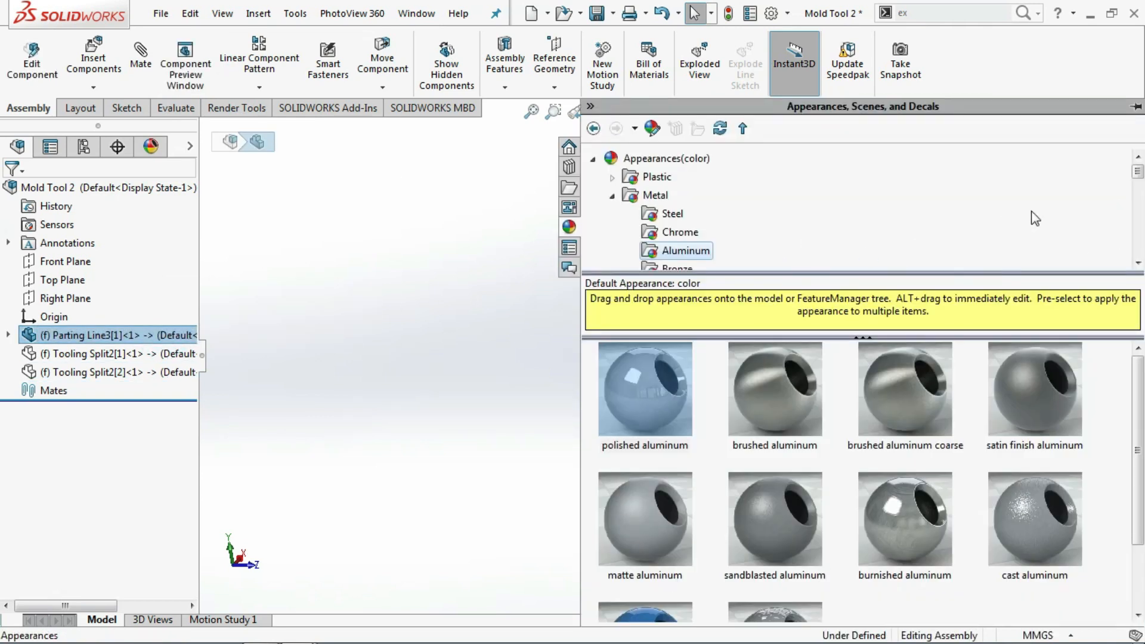
{"action": "mouse_move", "coordinate": [1138, 179]}
{"action": "left_mouse_down"}
{"action": "mouse_move", "coordinate": [1137, 250]}
{"action": "mouse_move", "coordinate": [1137, 225]}
{"action": "left_mouse_up"}
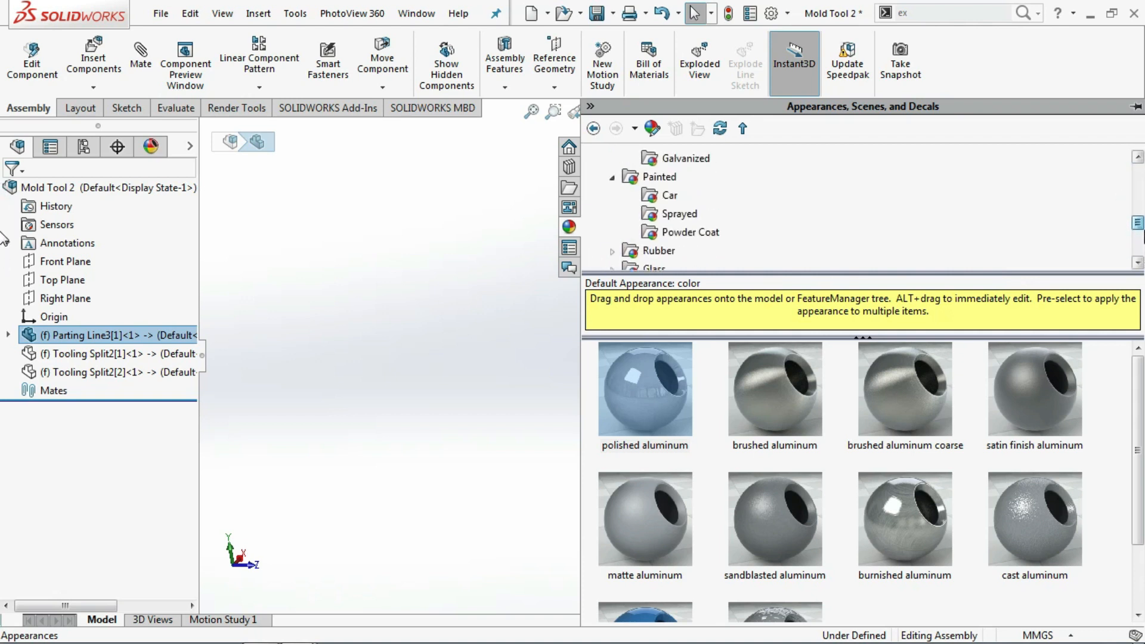
{"action": "left_click", "coordinate": [679, 200]}
{"action": "left_click", "coordinate": [803, 514]}
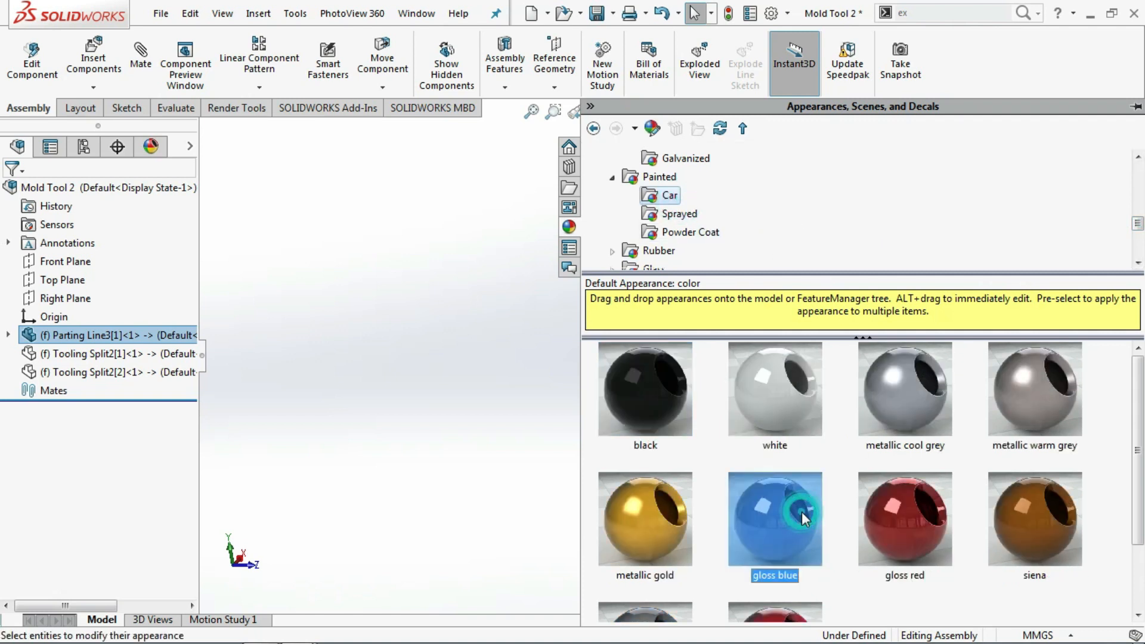
{"action": "middle_click_drag", "start_coordinate": [430, 362], "coordinate": [405, 366]}
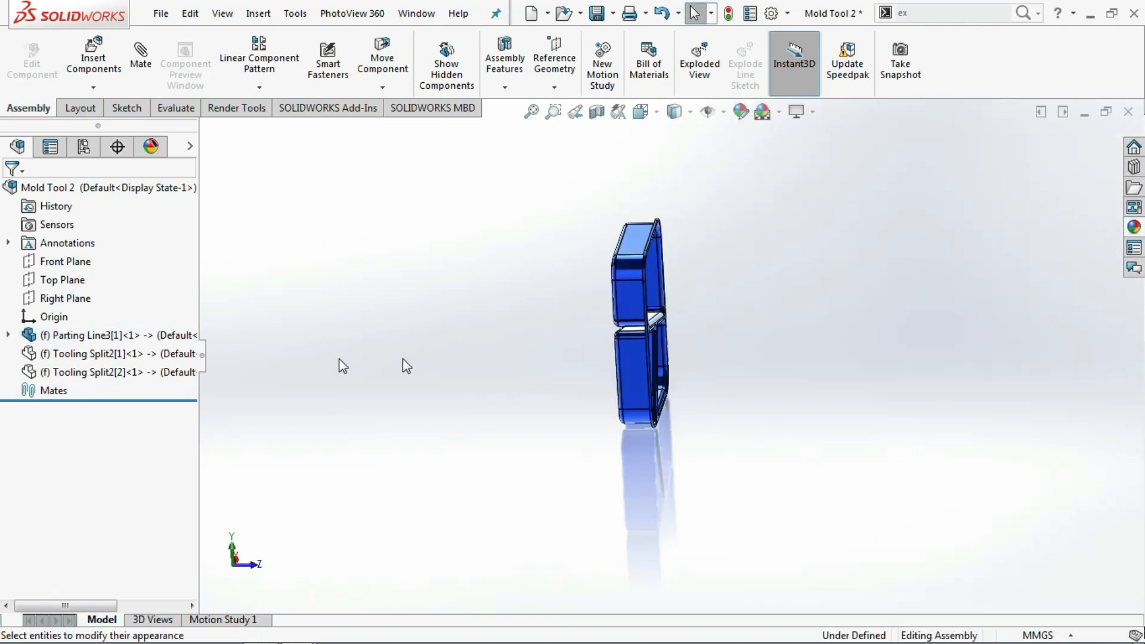
- Show both mold blocks, Tooling Split2[1] and Tooling Split2[2], again in the assembly
{"action": "right_click", "coordinate": [173, 357]}
{"action": "left_click", "coordinate": [244, 58]}
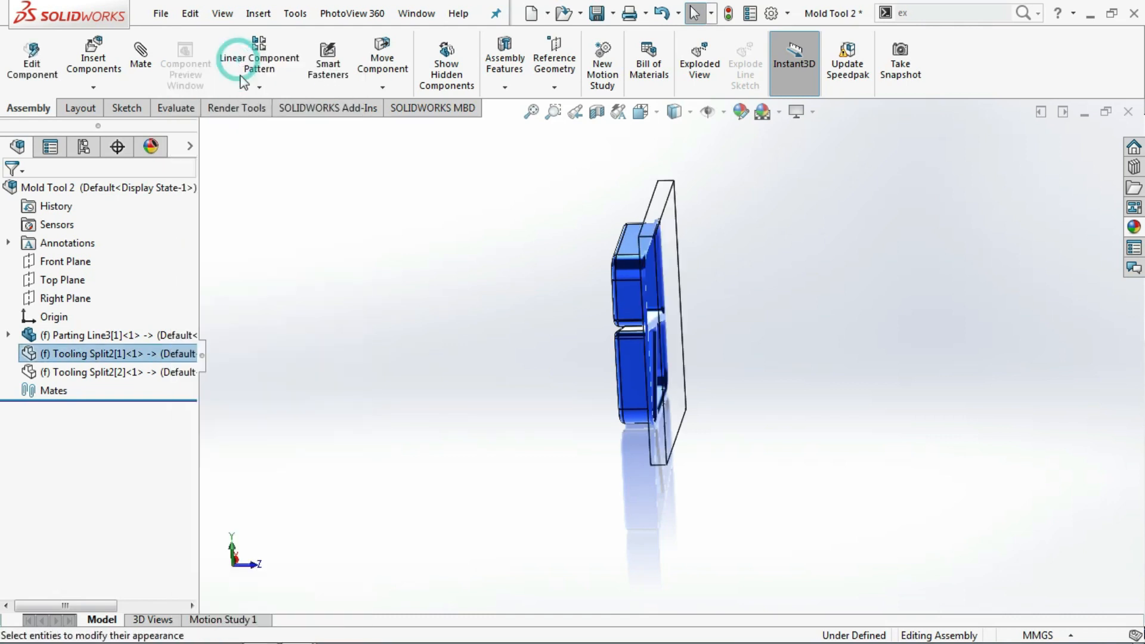
{"action": "right_click", "coordinate": [148, 376]}
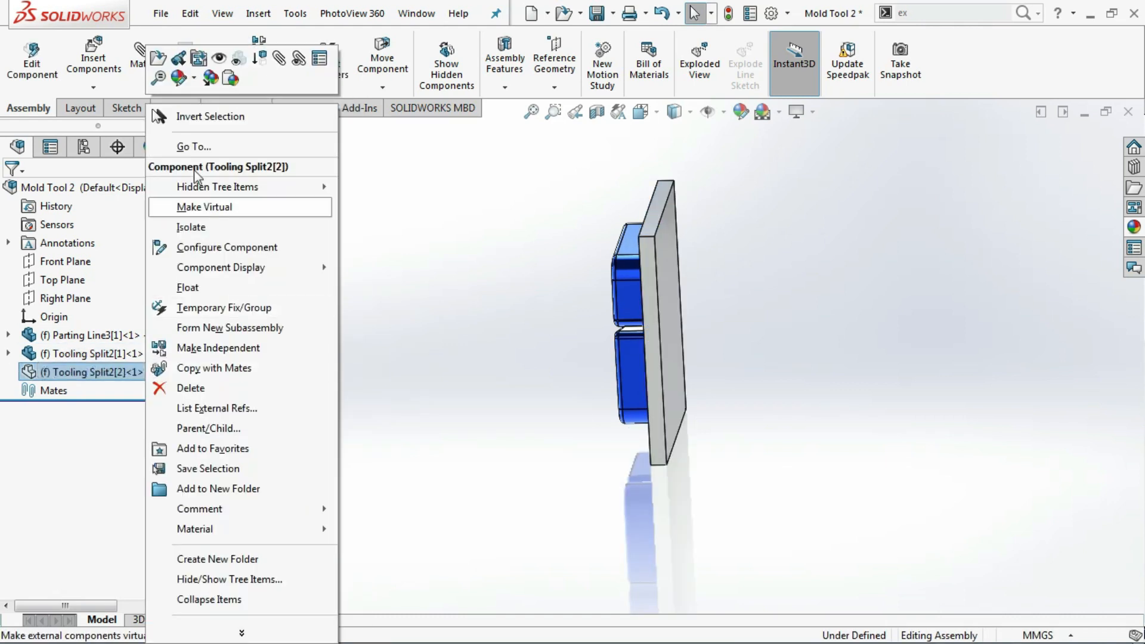
{"action": "left_click", "coordinate": [242, 58]}
{"action": "left_click", "coordinate": [376, 233]}
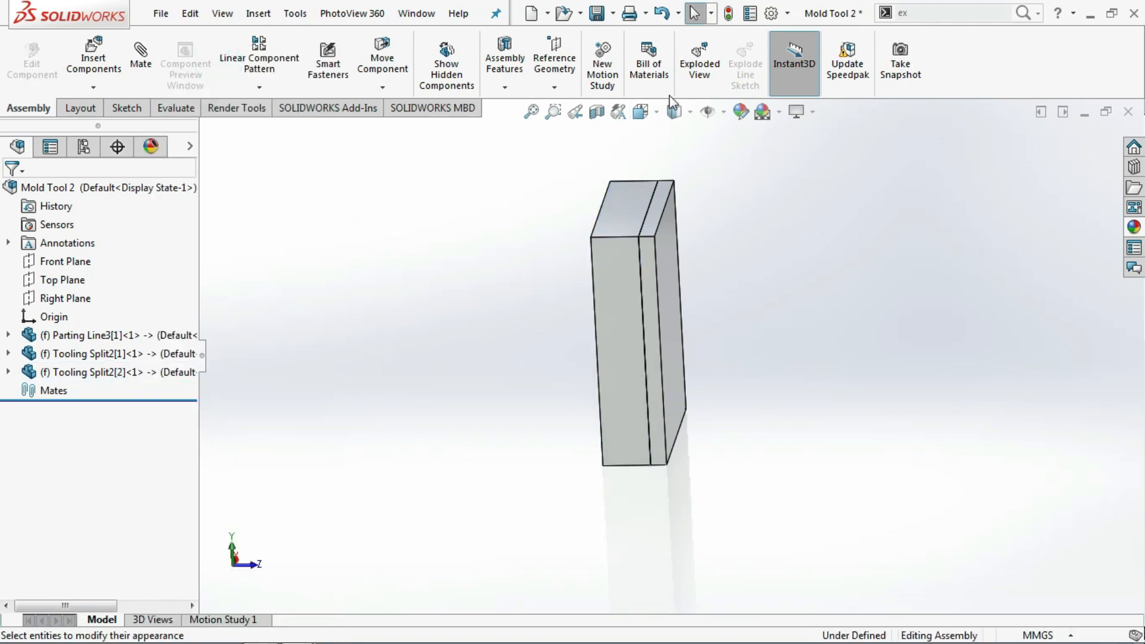
- Start an exploded view and move the core block Tooling Split2[1] and the lunch box together along Z, away from the cavity block
{"action": "left_click", "coordinate": [697, 78]}
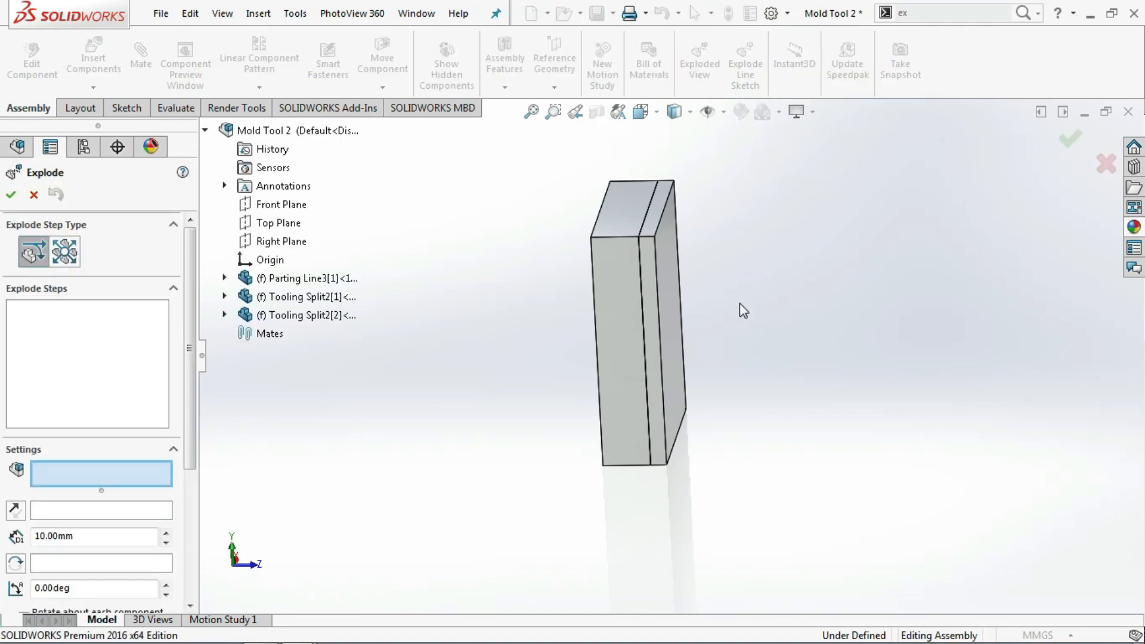
{"action": "middle_click_drag", "start_coordinate": [739, 303], "coordinate": [687, 316]}
{"action": "left_click", "coordinate": [681, 310]}
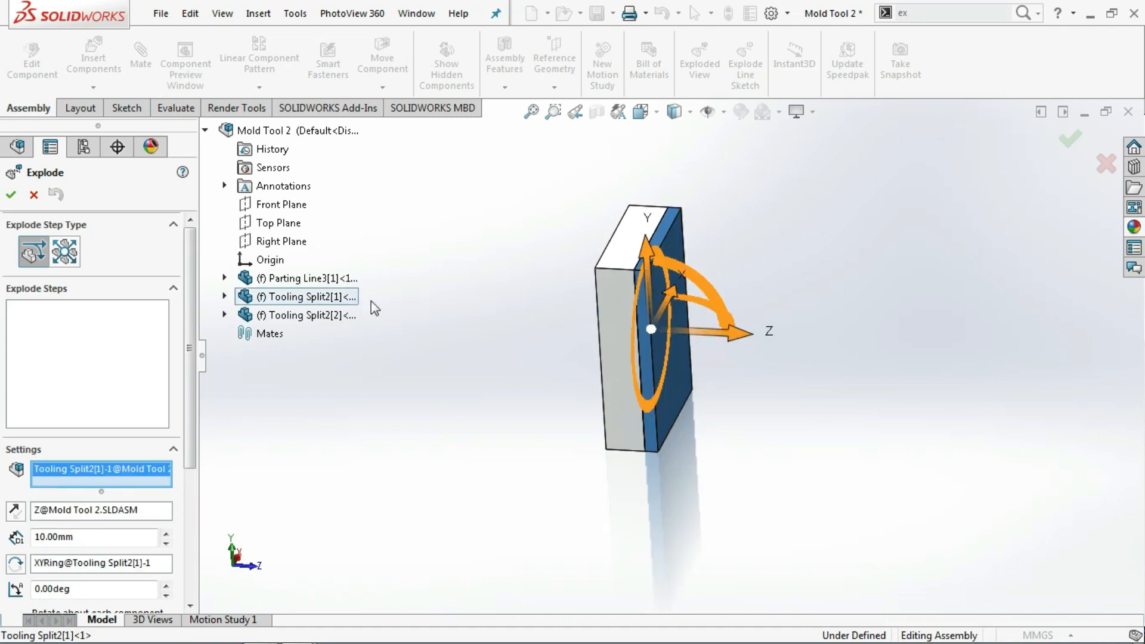
{"action": "left_click", "coordinate": [343, 279]}
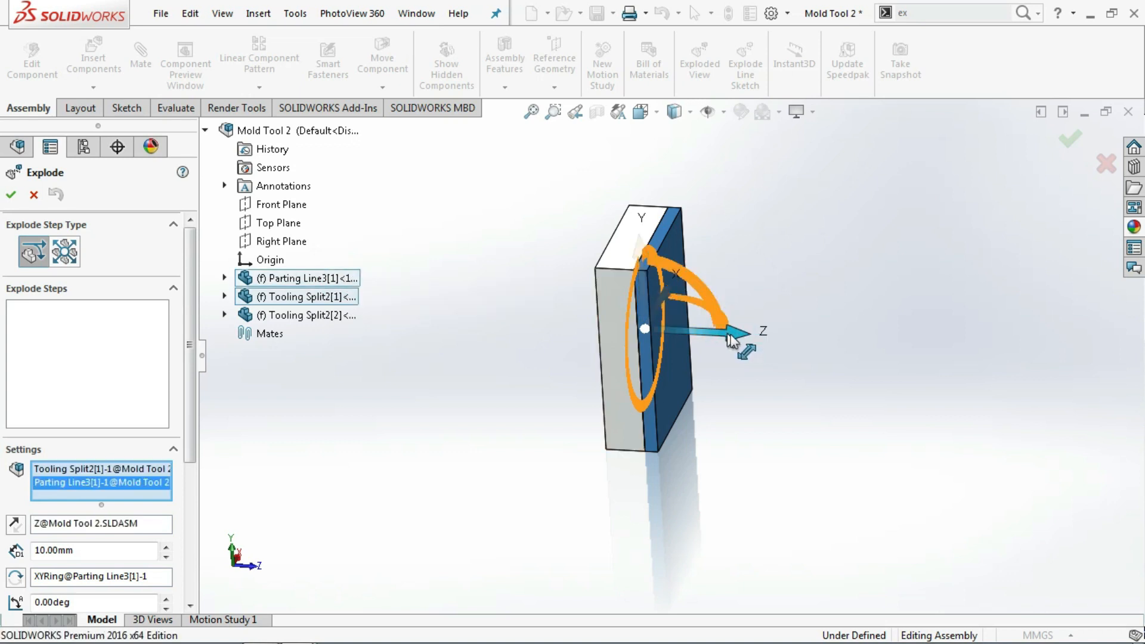
{"action": "left_click_drag", "start_coordinate": [728, 339], "coordinate": [838, 350]}
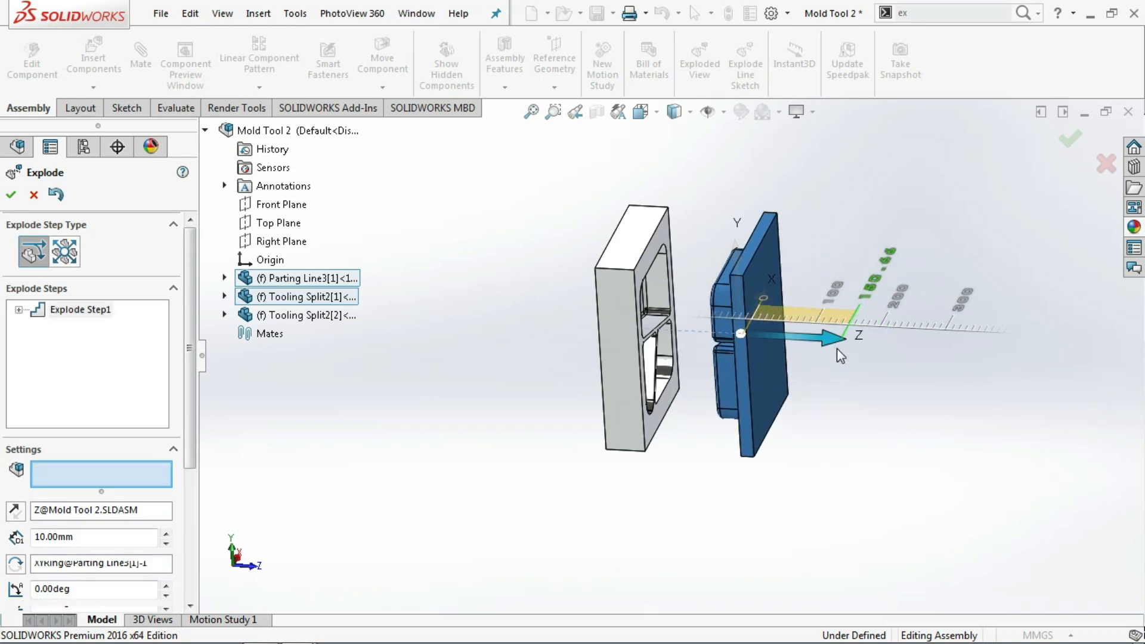
- Add a second explode step that moves only the core block Tooling Split2[1] farther along Z, away from the lunch box
{"action": "left_click", "coordinate": [342, 296]}
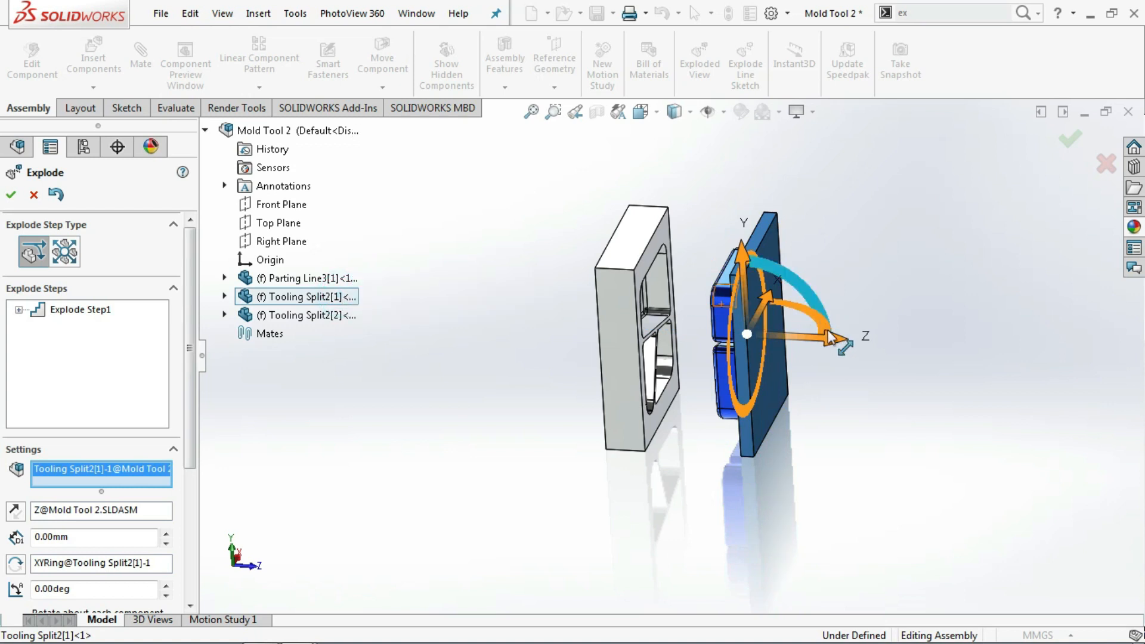
{"action": "left_click_drag", "start_coordinate": [832, 341], "coordinate": [1013, 362]}
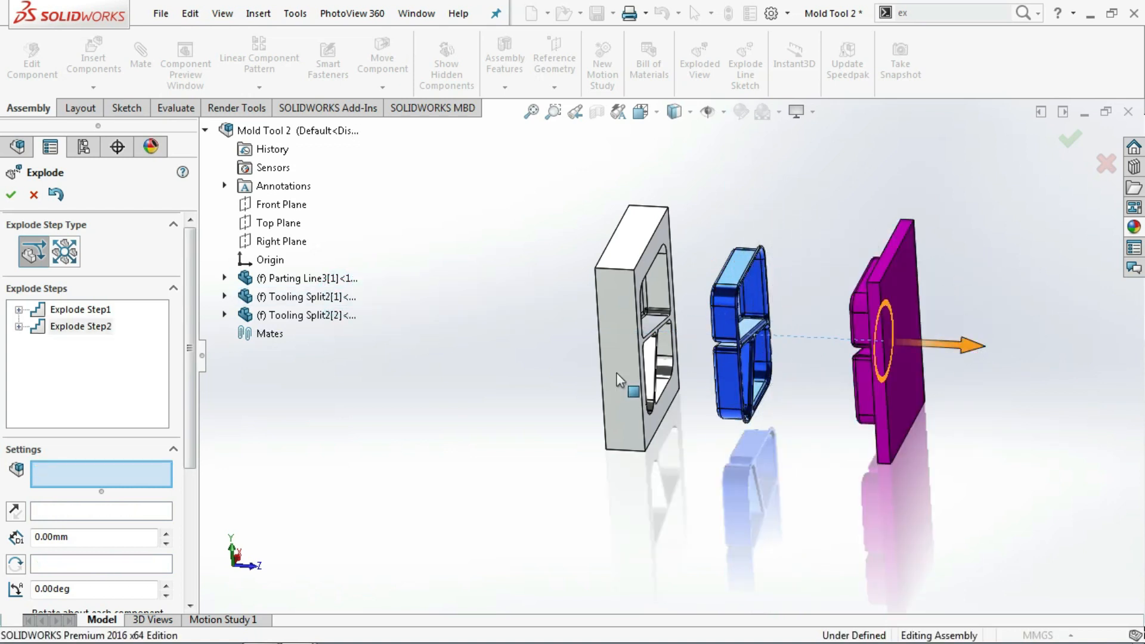
- Add a third explode step that moves the lunch box, Parting Line3[1], down along Y from between the mold blocks, and finish the exploded view
{"action": "left_click", "coordinate": [301, 279]}
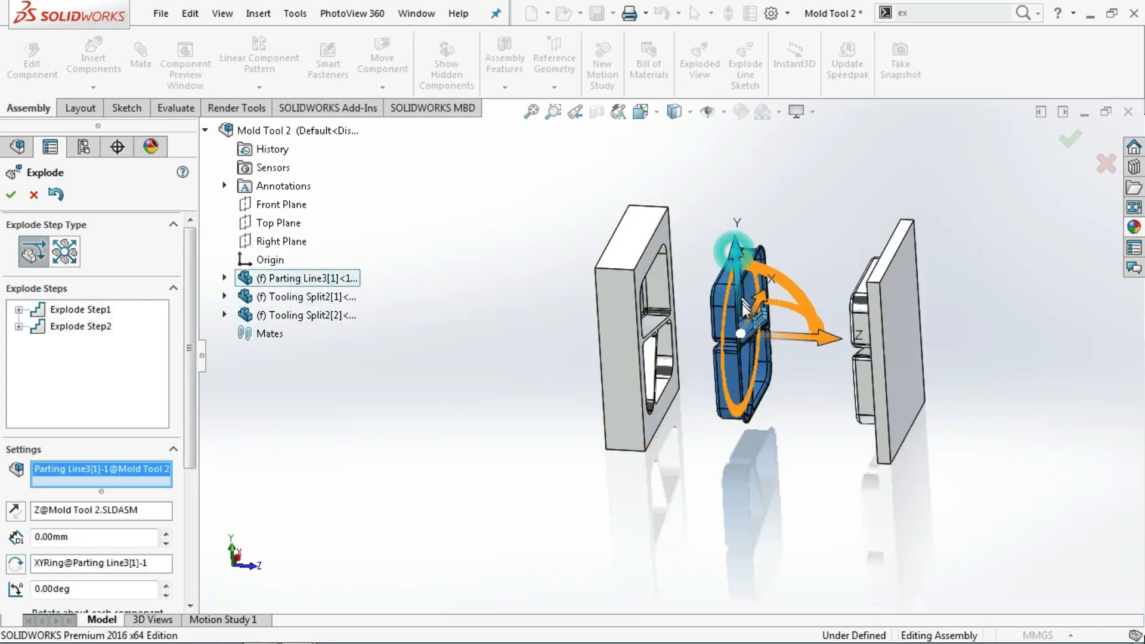
{"action": "left_click_drag", "start_coordinate": [738, 258], "coordinate": [766, 537]}
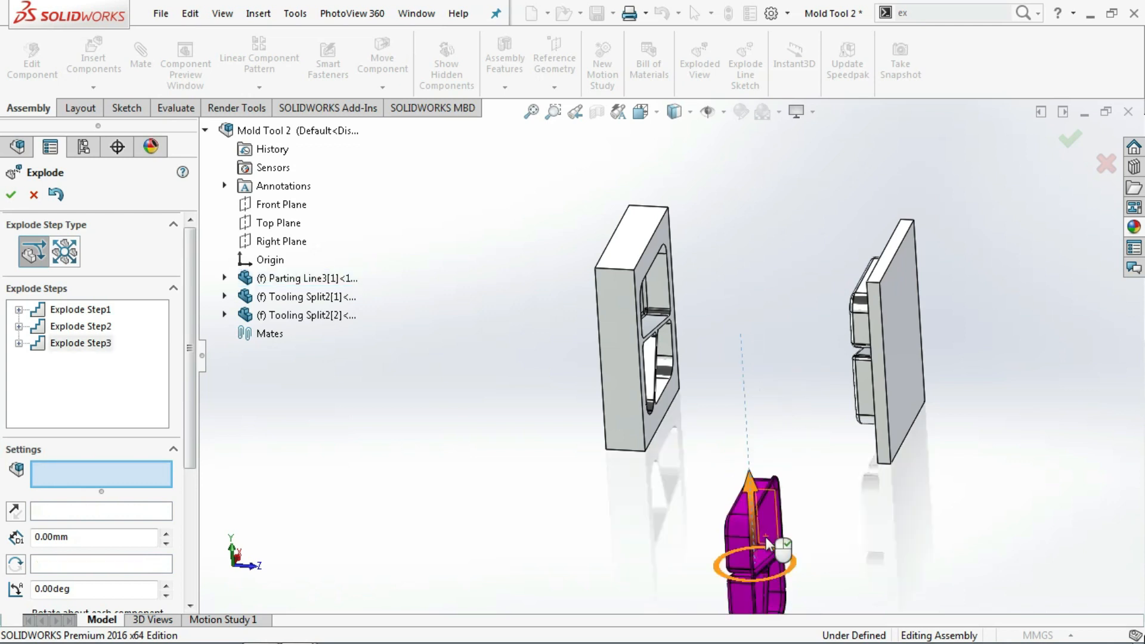
{"action": "left_click", "coordinate": [13, 196]}
- Collapse the exploded view ExplView1 of the Default configuration
{"action": "left_click", "coordinate": [85, 146]}
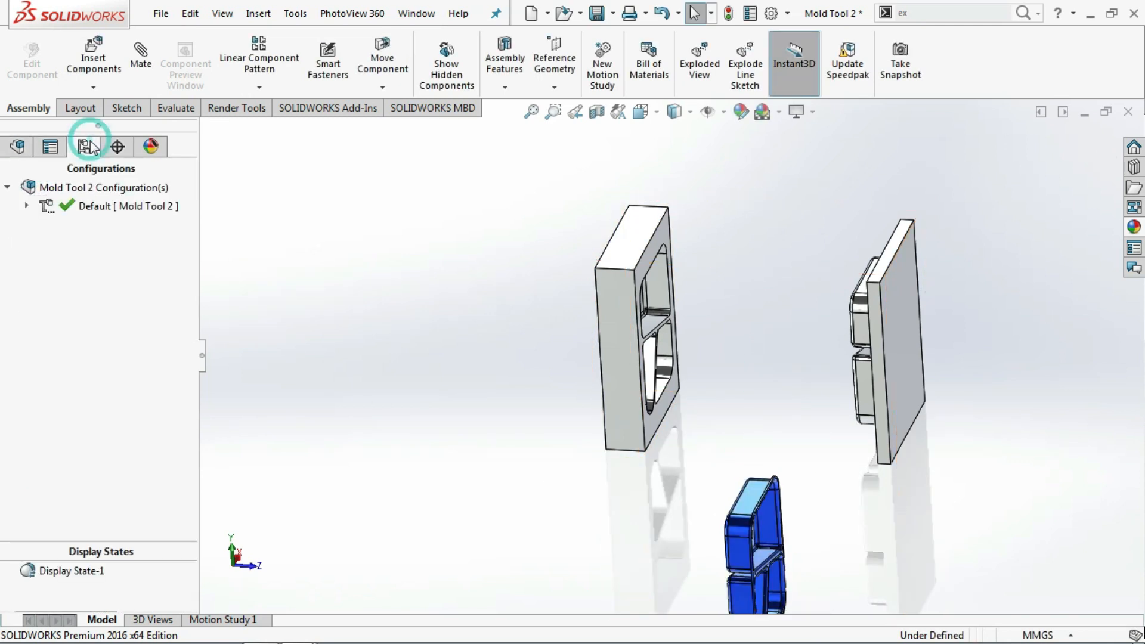
{"action": "right_click", "coordinate": [87, 211]}
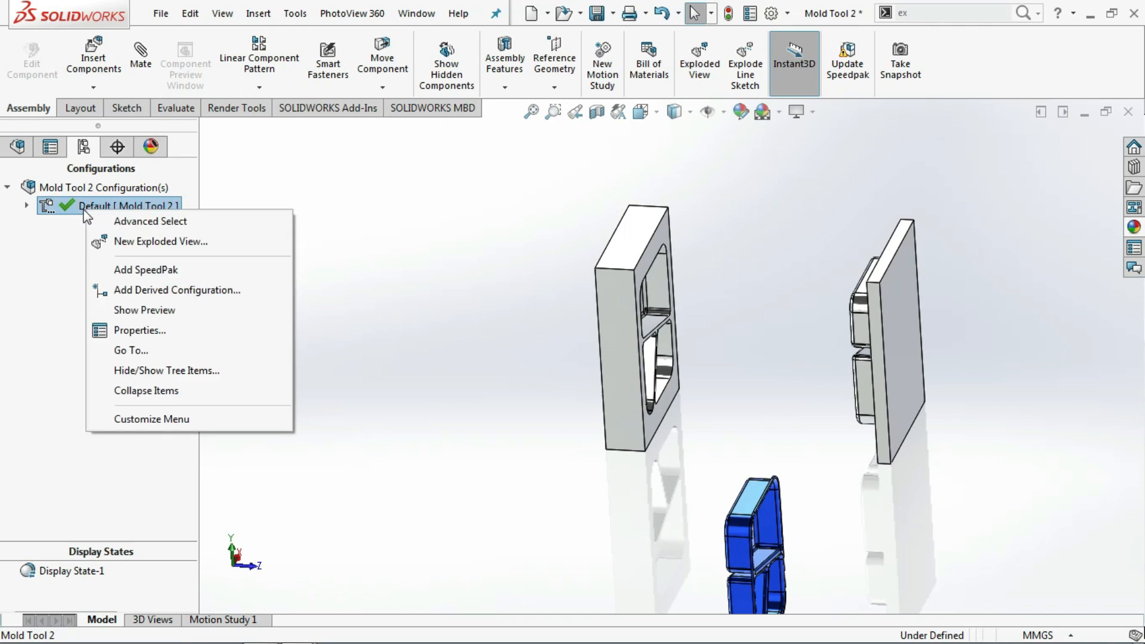
{"action": "left_click", "coordinate": [25, 204]}
{"action": "left_click", "coordinate": [26, 205]}
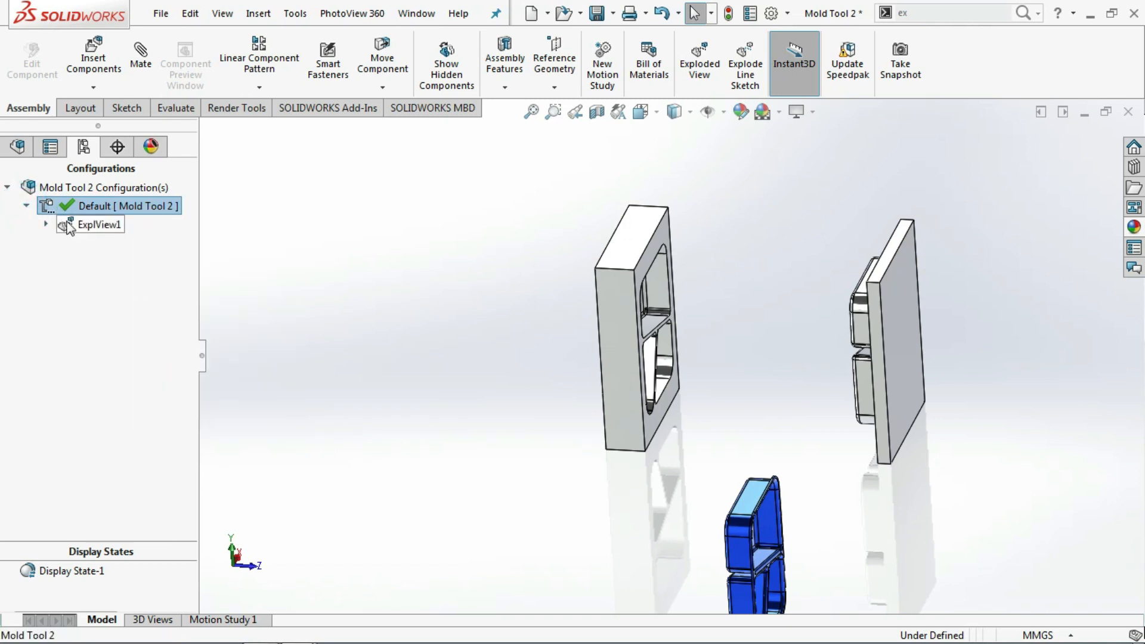
{"action": "right_click", "coordinate": [70, 226]}
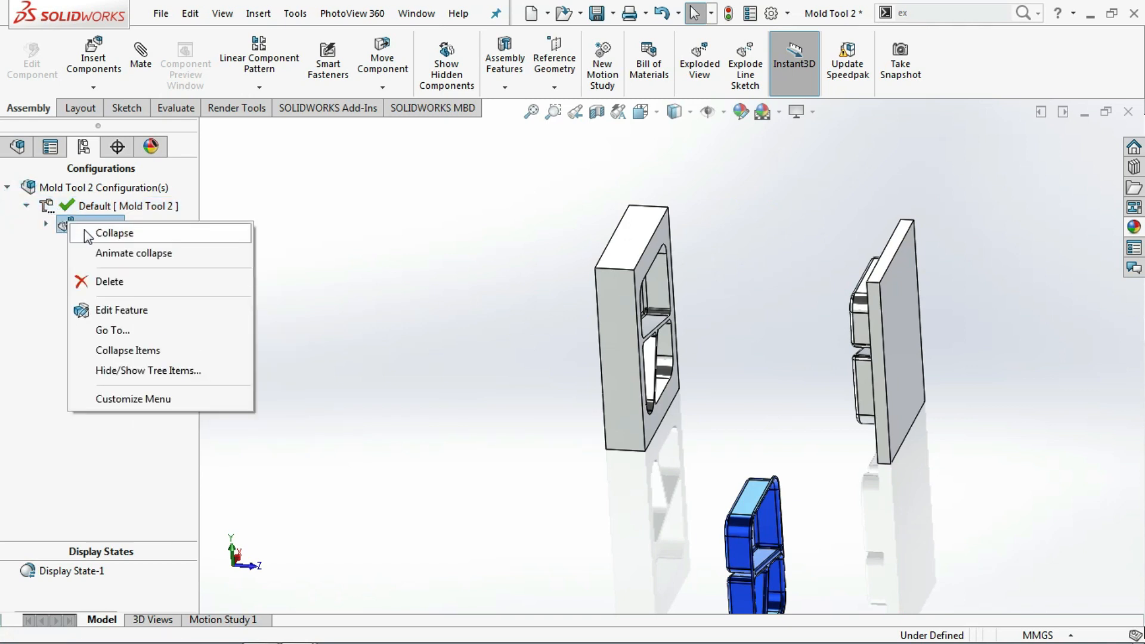
{"action": "left_click", "coordinate": [84, 231]}
- Play the explode animation of ExplView1 to review the mold opening and part ejection, and stop the playback
{"action": "right_click", "coordinate": [89, 230]}
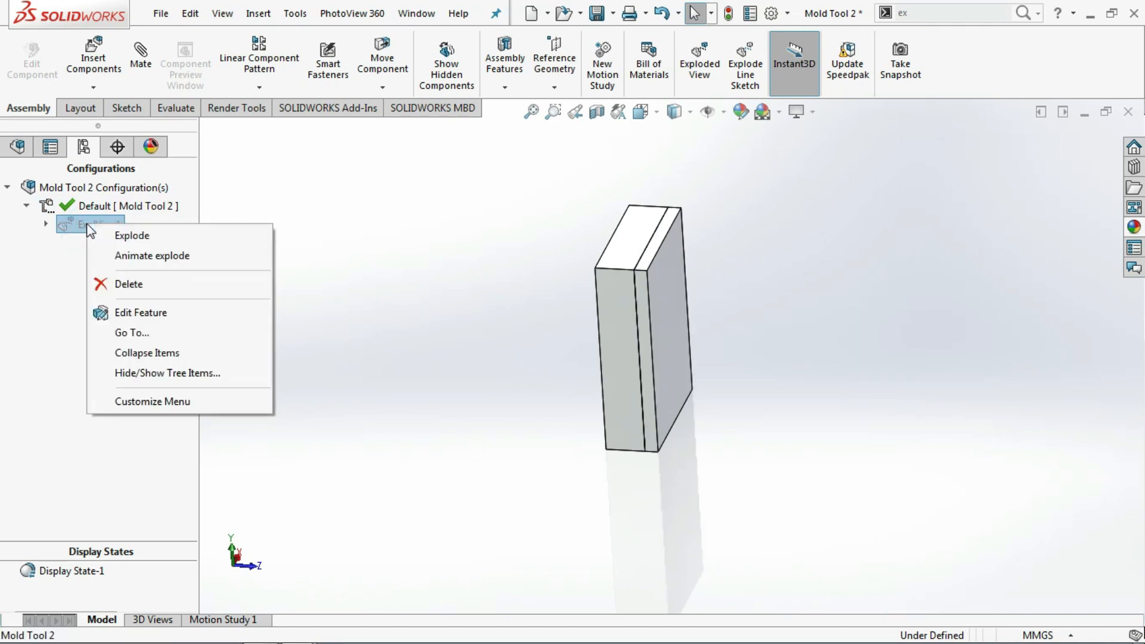
{"action": "left_click", "coordinate": [123, 252]}
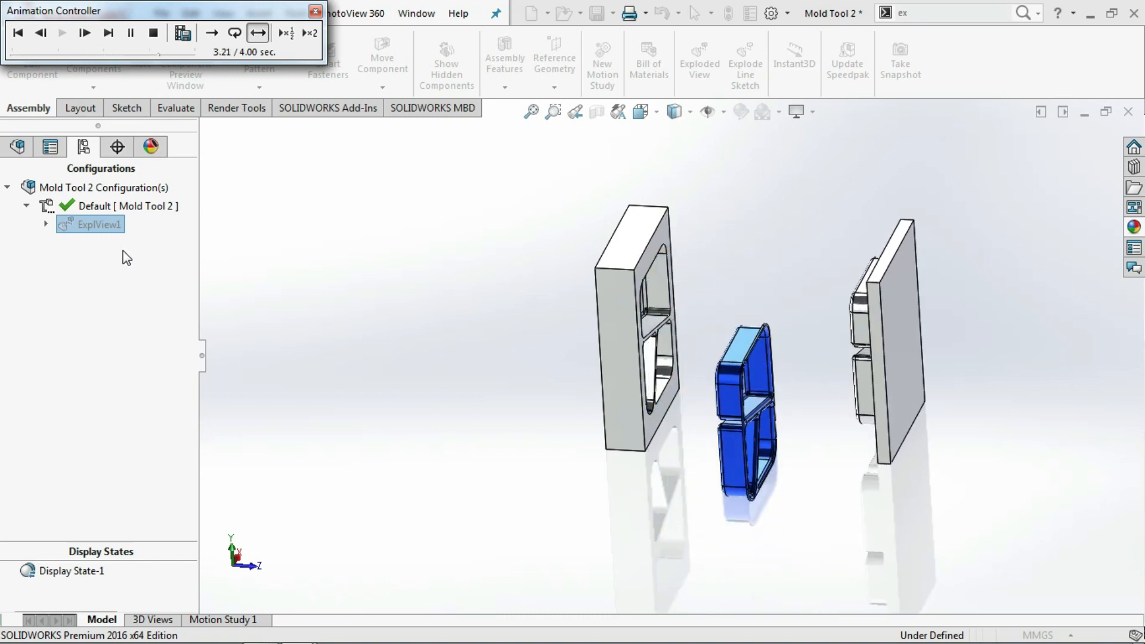
{"action": "left_click", "coordinate": [155, 34]}
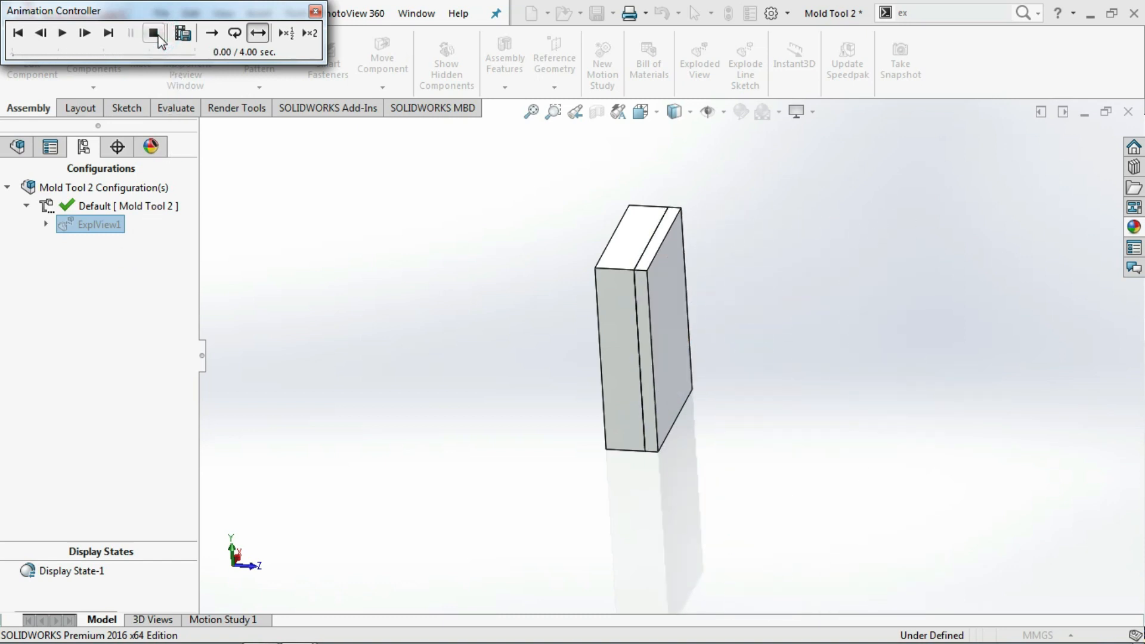
{"action": "left_click", "coordinate": [267, 630]}
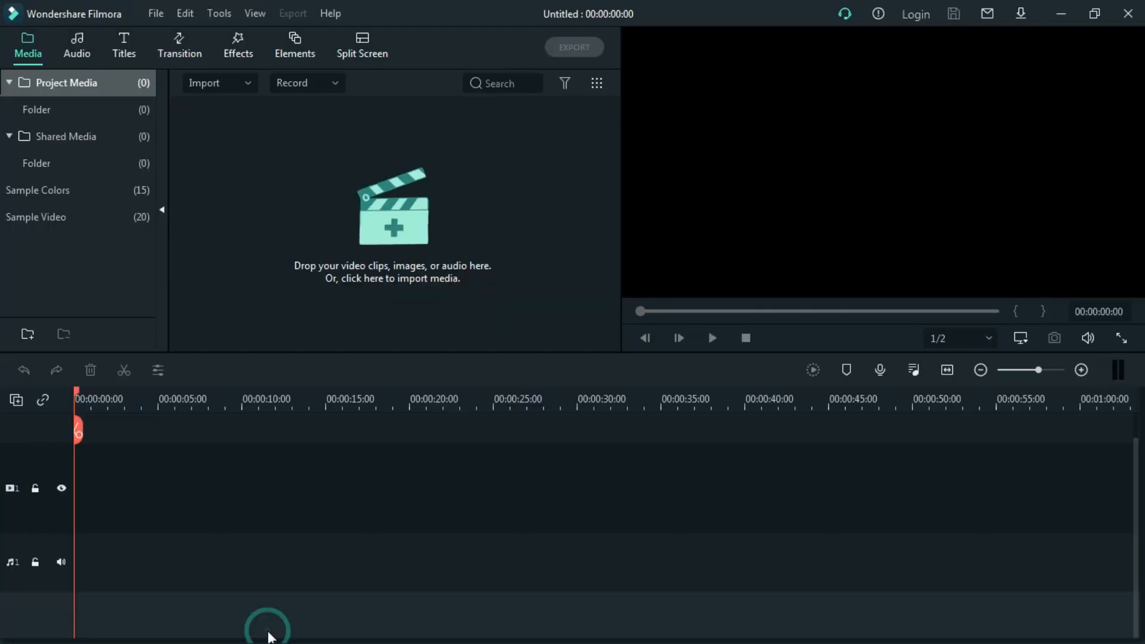
{"action": "left_click", "coordinate": [318, 95]}
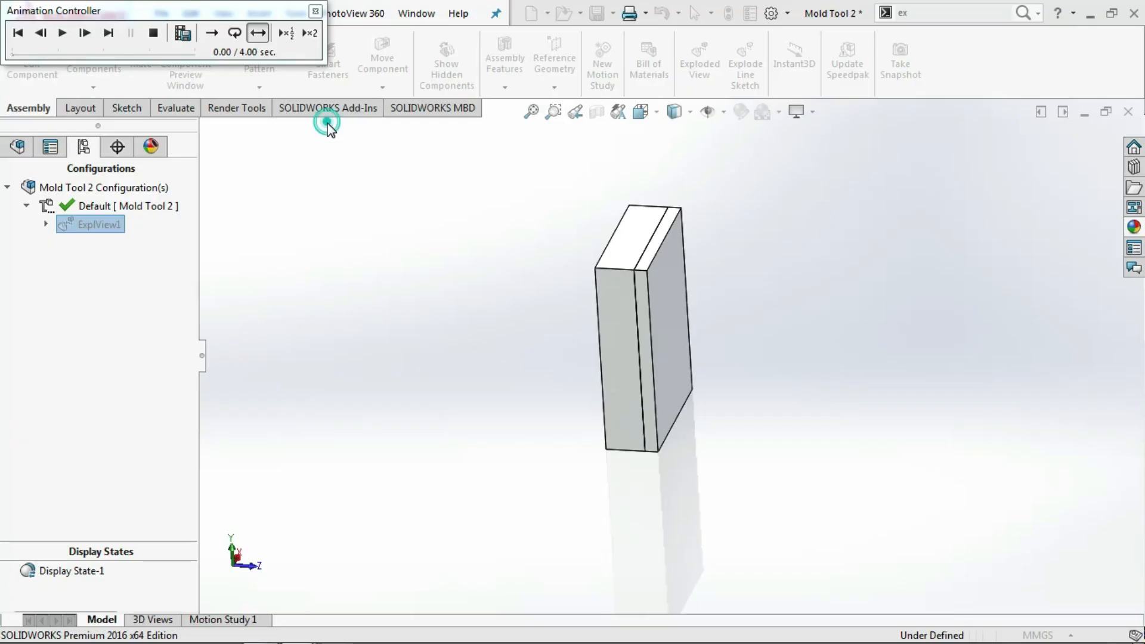
{"action": "left_click", "coordinate": [254, 636]}
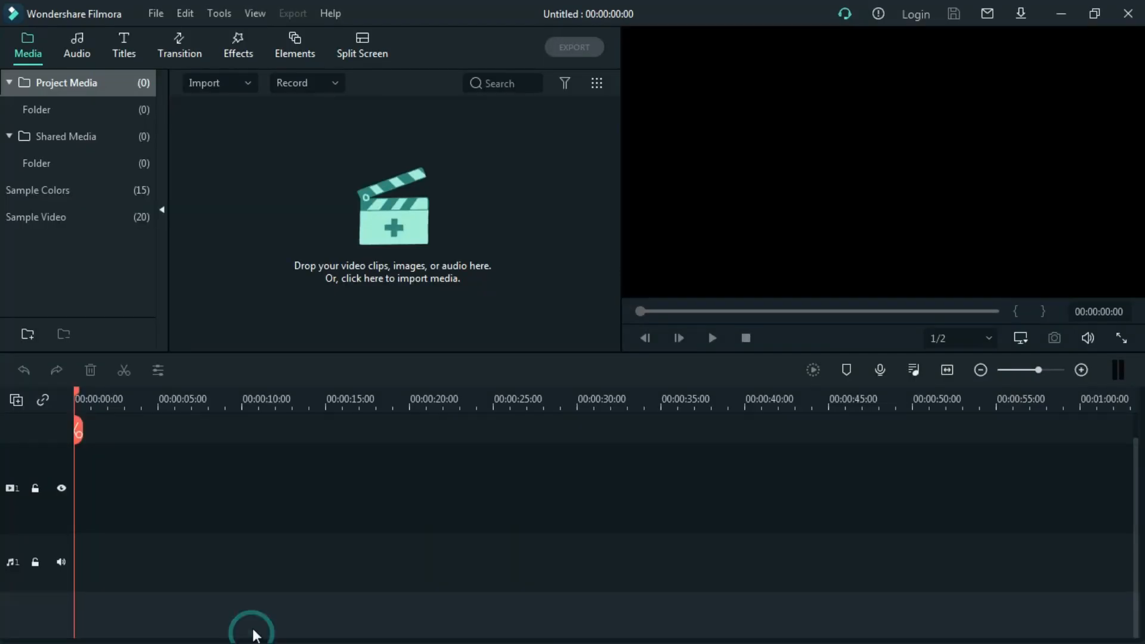
{"action": "left_click", "coordinate": [301, 83]}
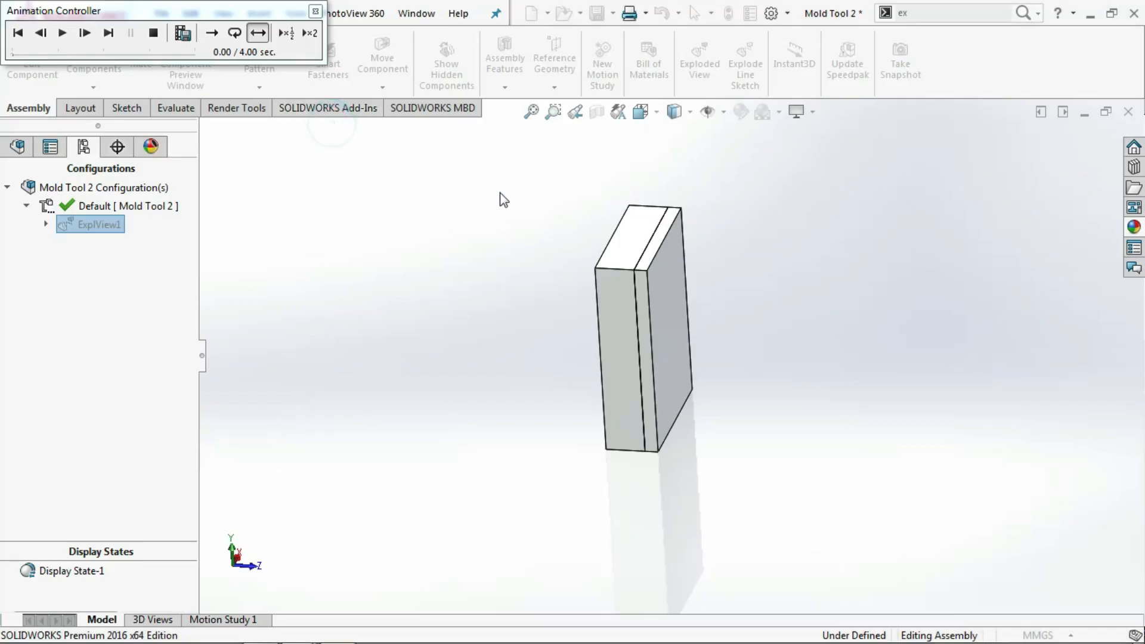